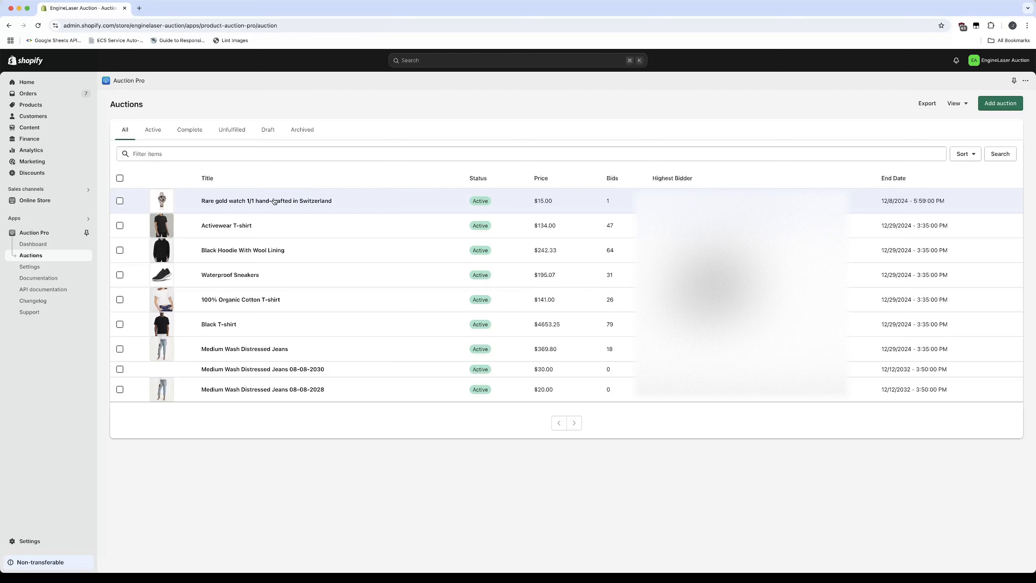
Open the "Rare gold watch 1/1 hand-crafted in Switzerland" auction for editing and enable its bidding fee in Pay once mode
left_click(275, 201)
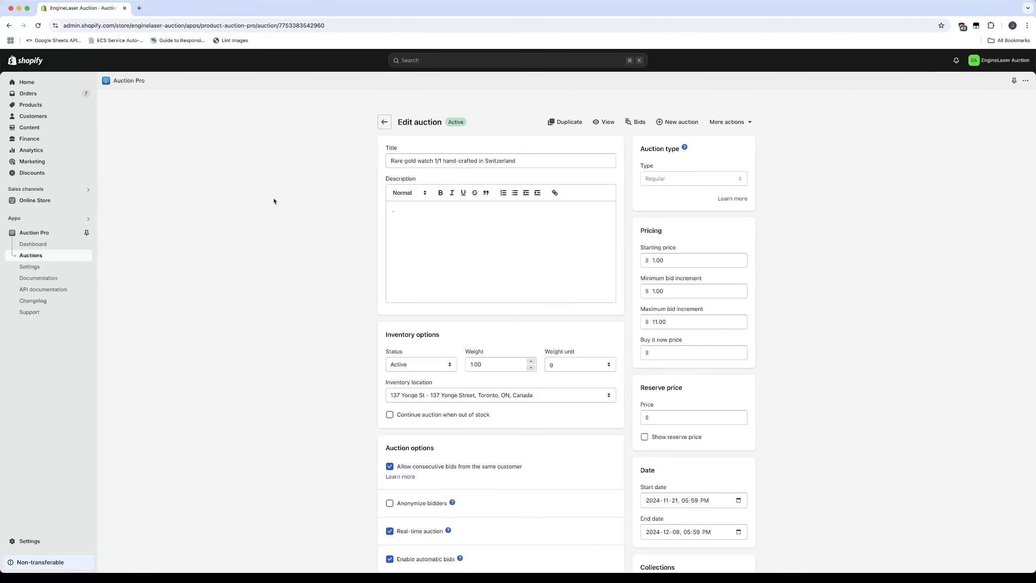
scroll(308, 386, "down", 2)
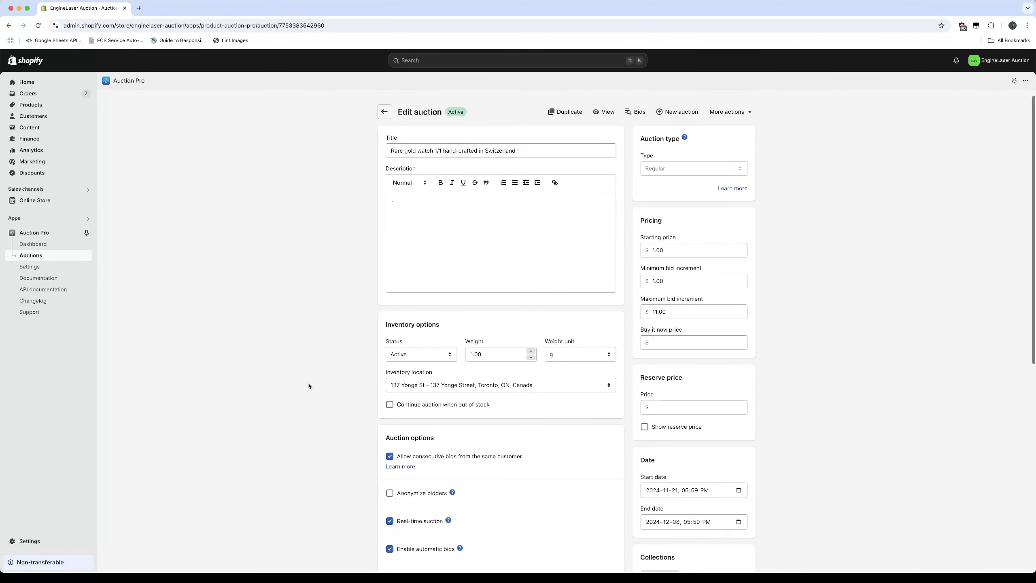
scroll(309, 386, "down", 4)
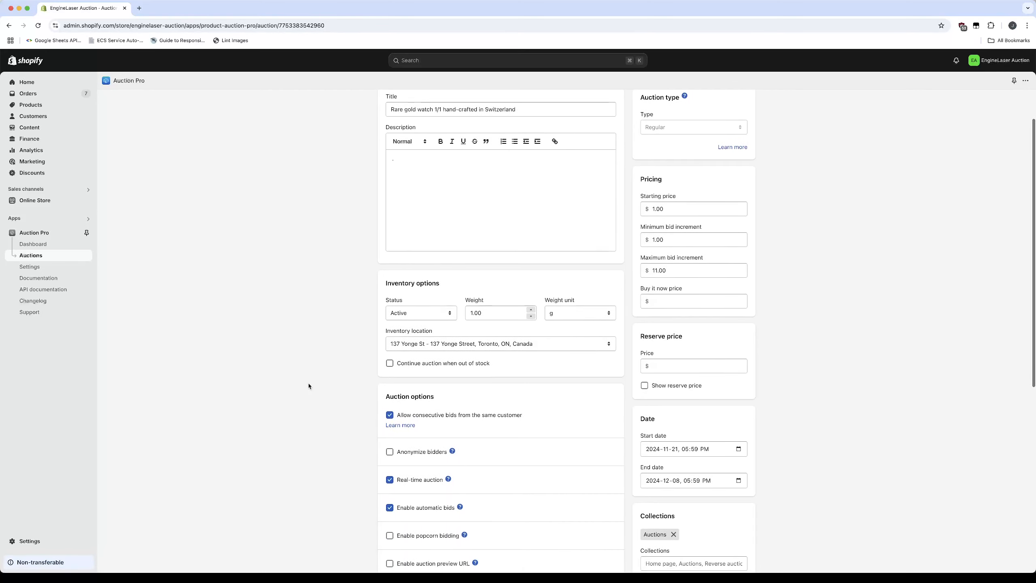
scroll(308, 386, "down", 4)
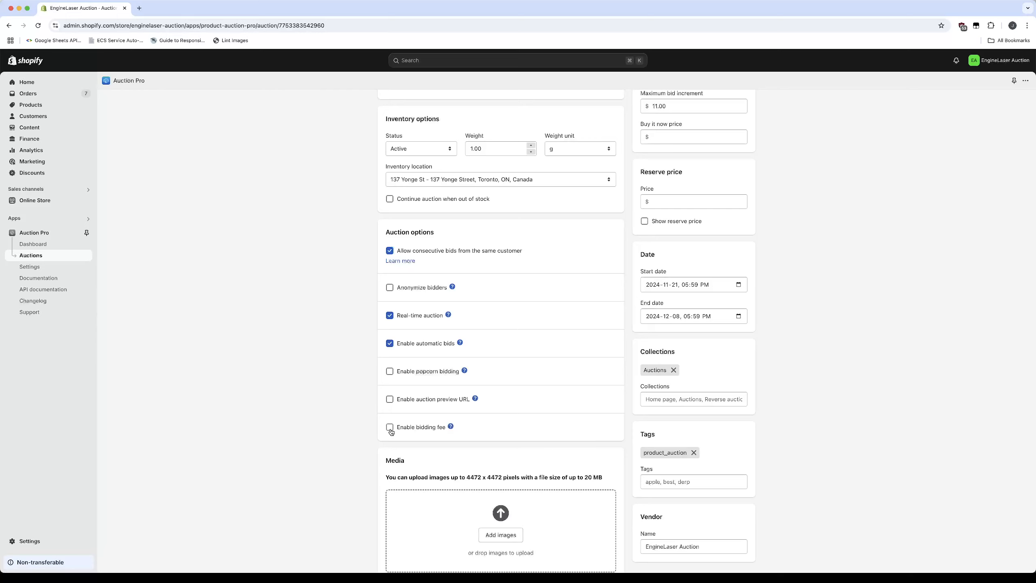
left_click(390, 429)
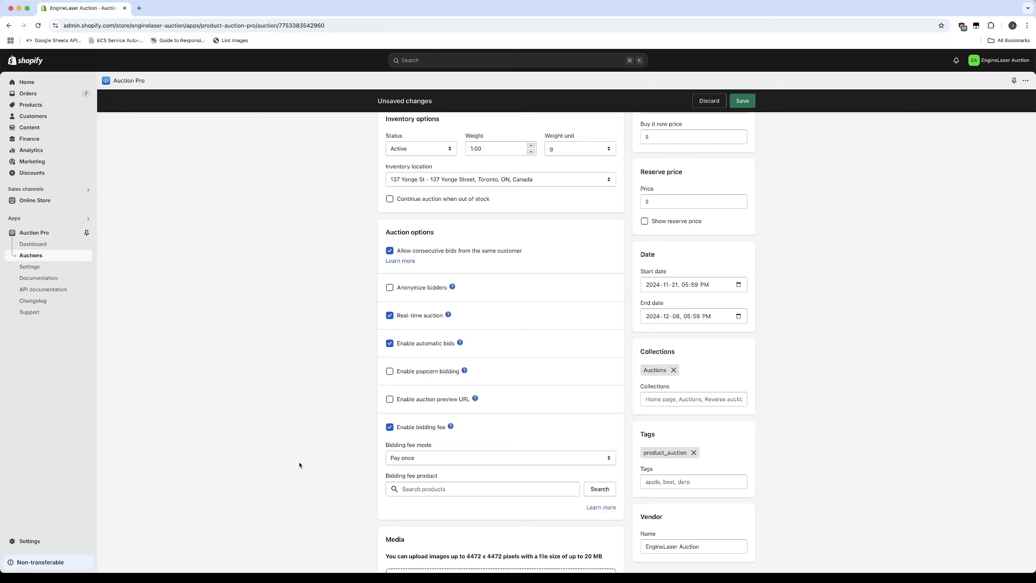
left_click(413, 462)
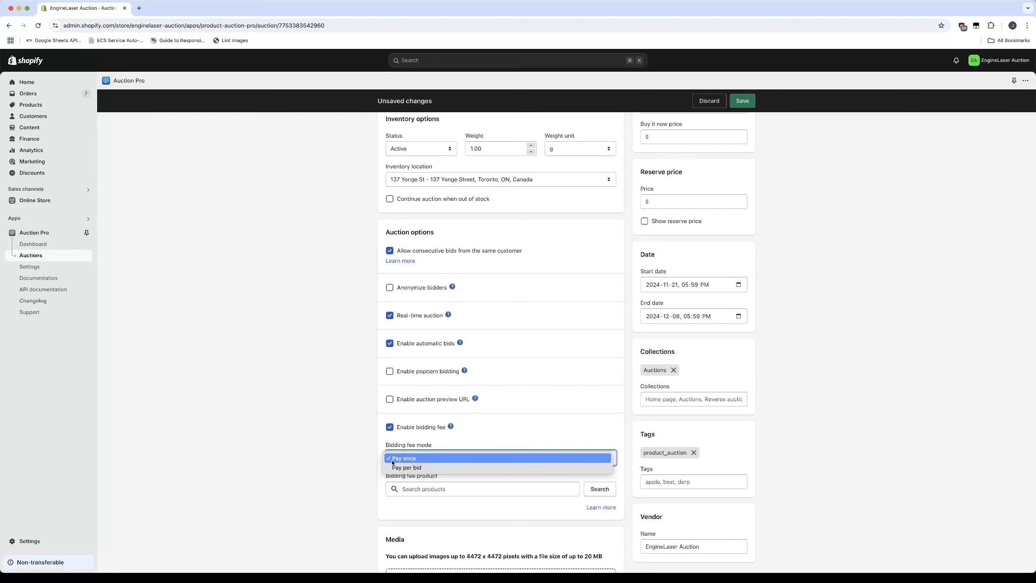
left_click(358, 456)
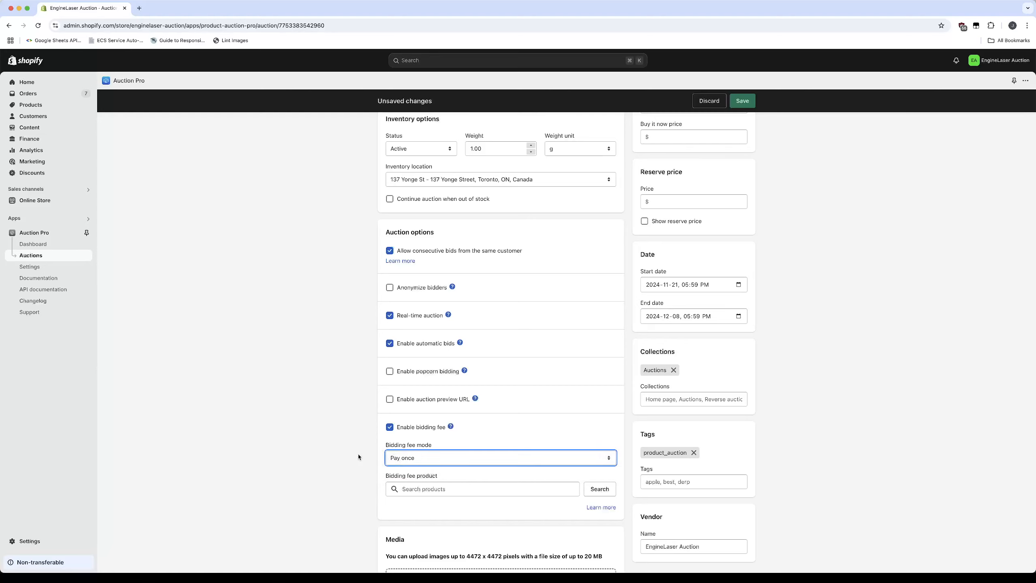
left_click(444, 478)
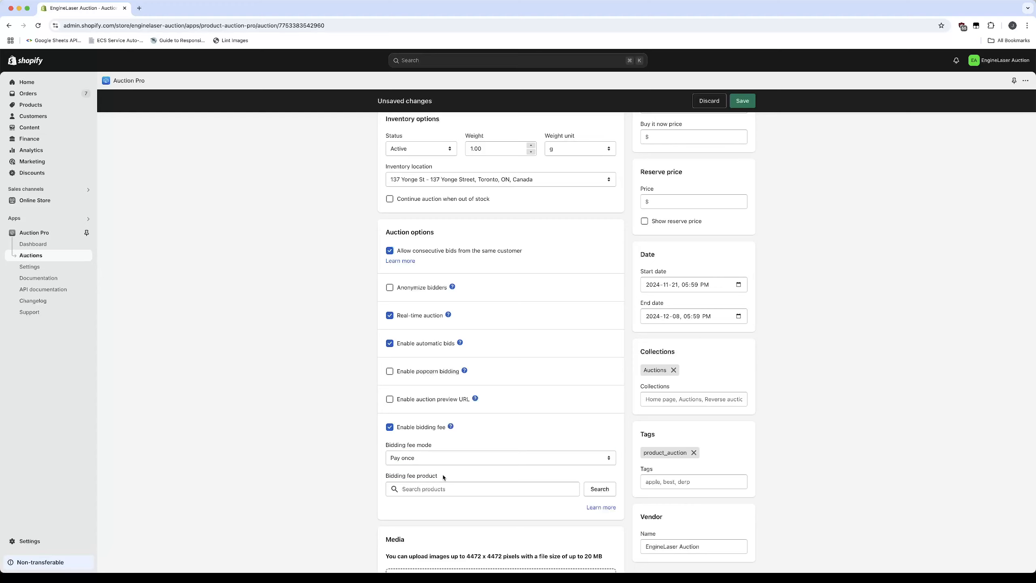
Start a new store product in a separate browser tab and begin its title with "Bidding fee -"
left_click(494, 489)
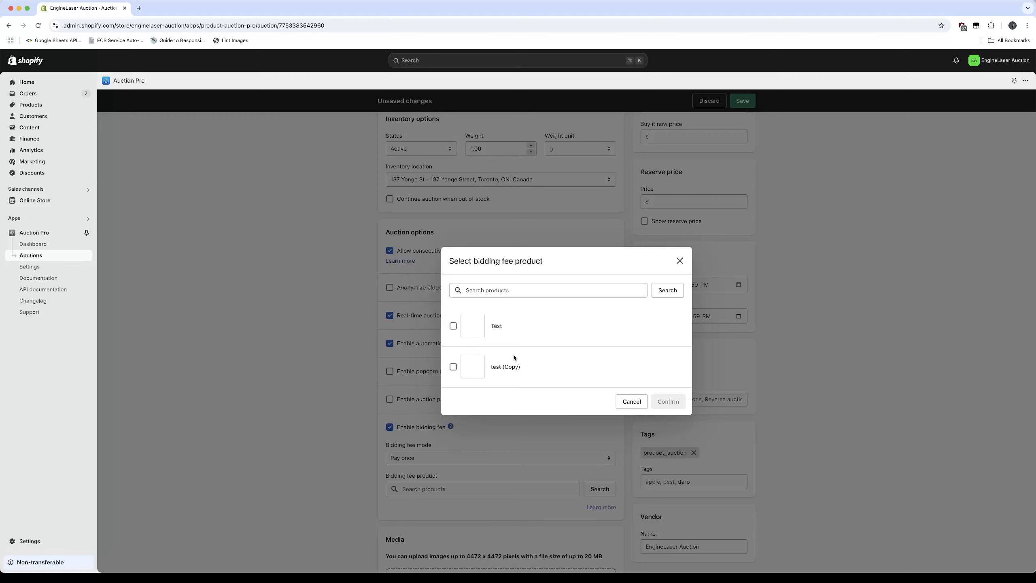
left_click(36, 105, "super")
left_click(159, 4)
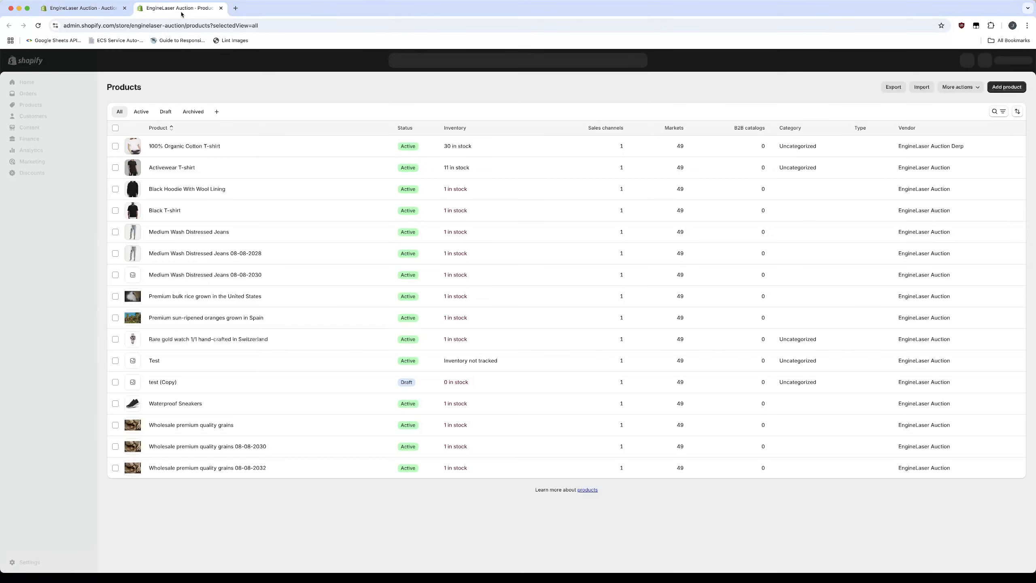
left_click(1002, 89)
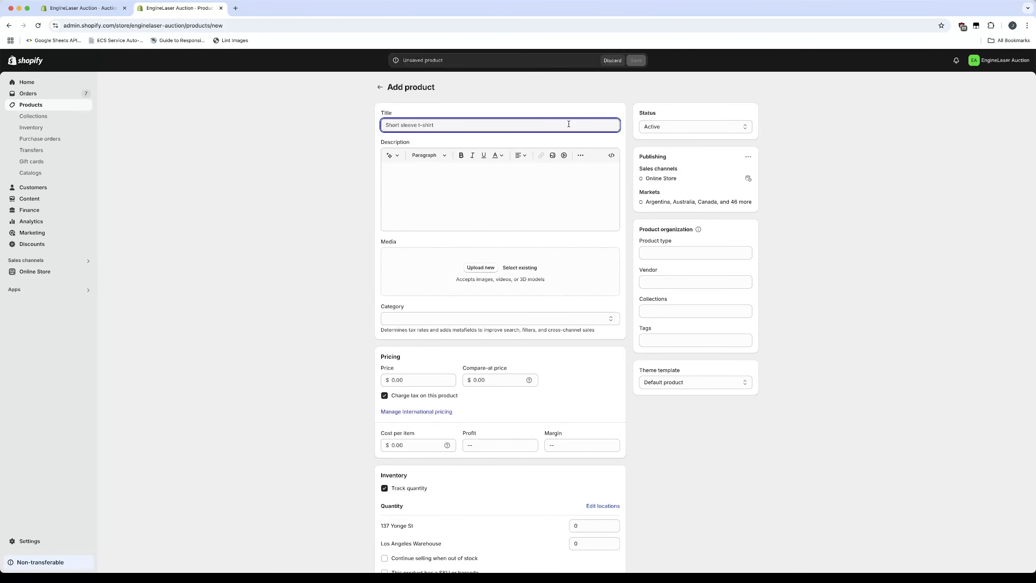
type("Bidding fee -")
Copy the gold watch auction's title and append it to the new product's title after "Bidding fee -"
left_click(81, 8)
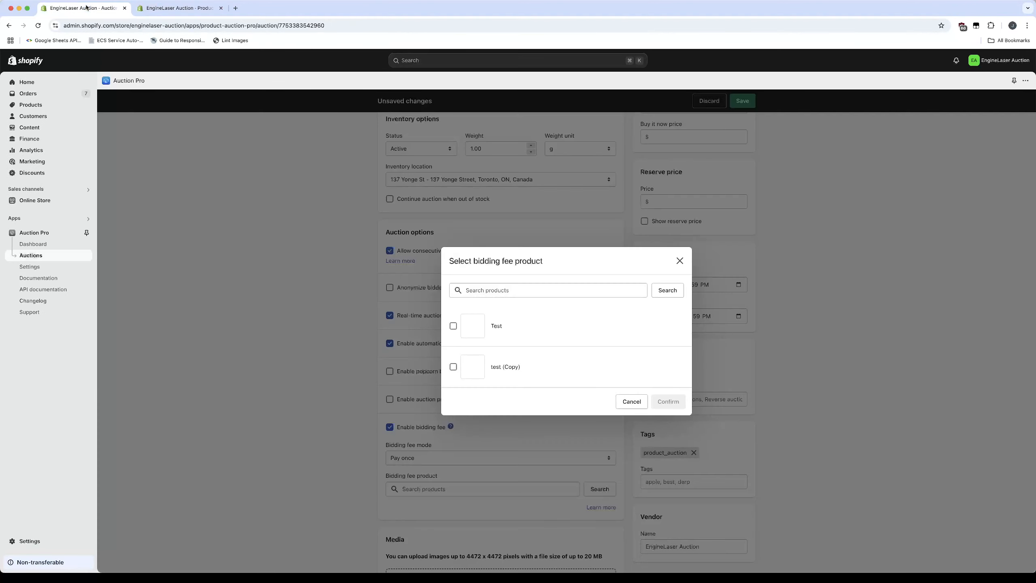
left_click(629, 398)
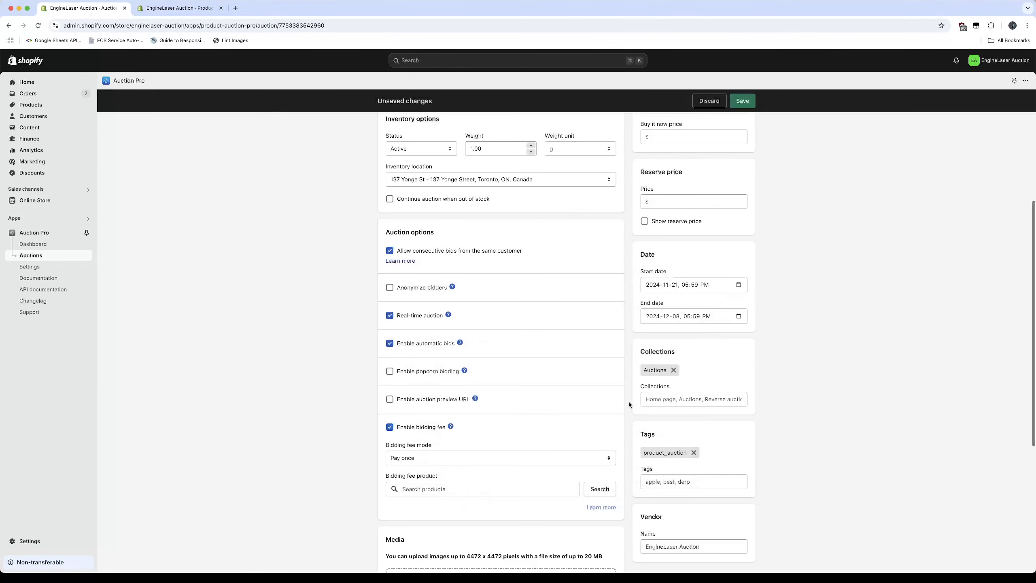
scroll(612, 368, "up", 5)
left_click(524, 162)
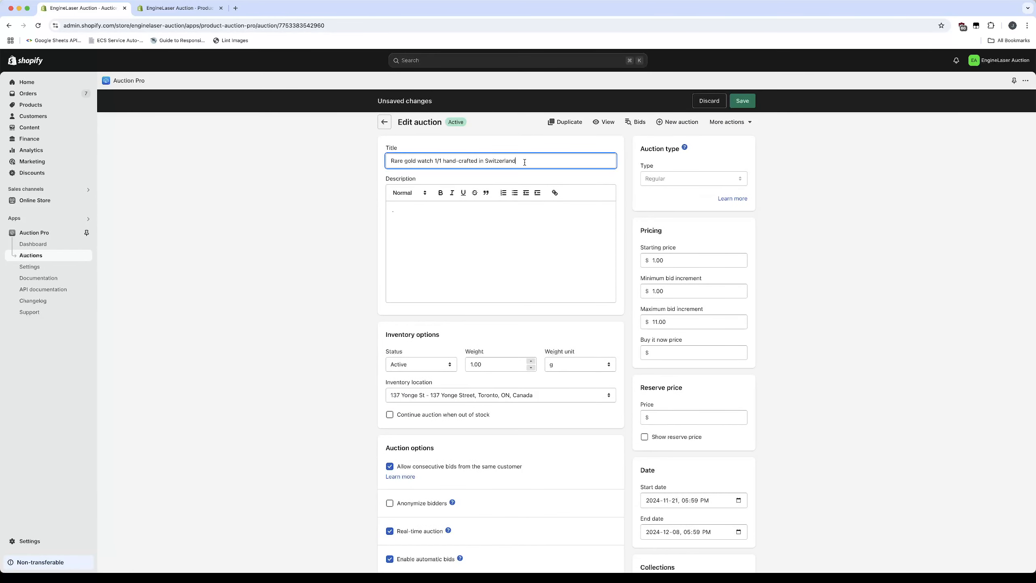
key("super+a")
key("super+c")
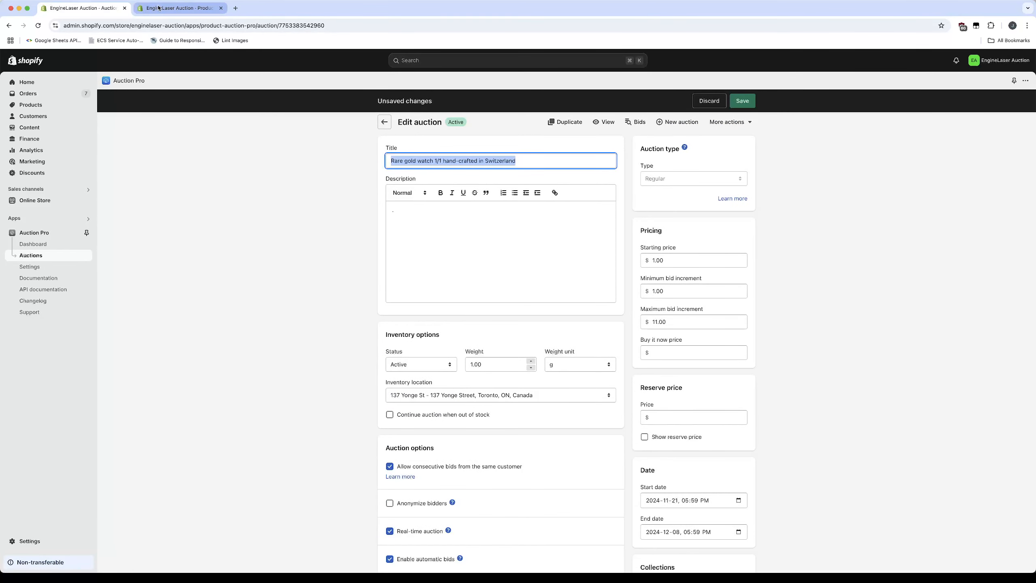
left_click(179, 8)
key("super+v")
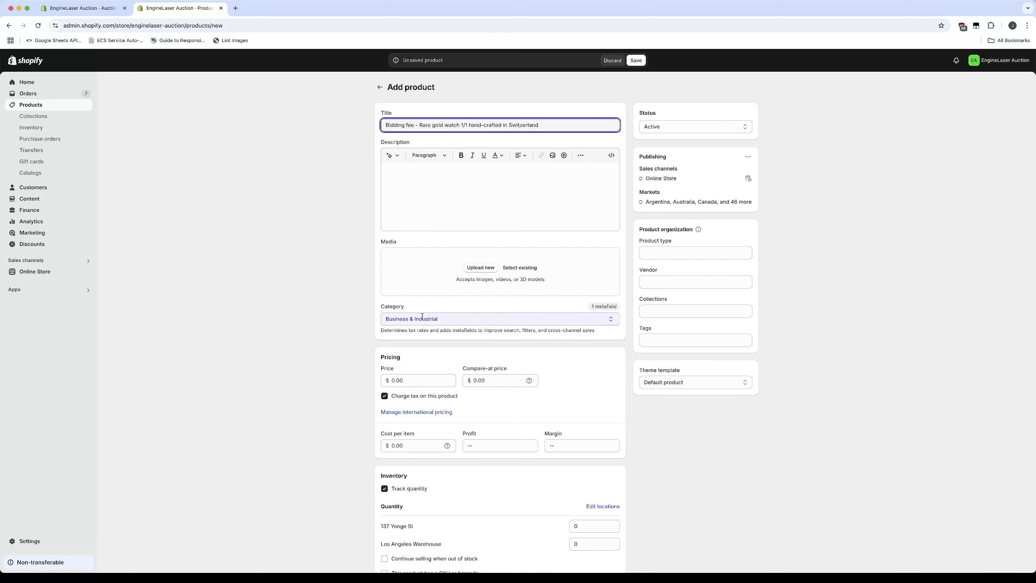
Price the bidding fee product at $5.00 and save it as a non-physical product without quantity tracking
scroll(347, 368, "down", 5)
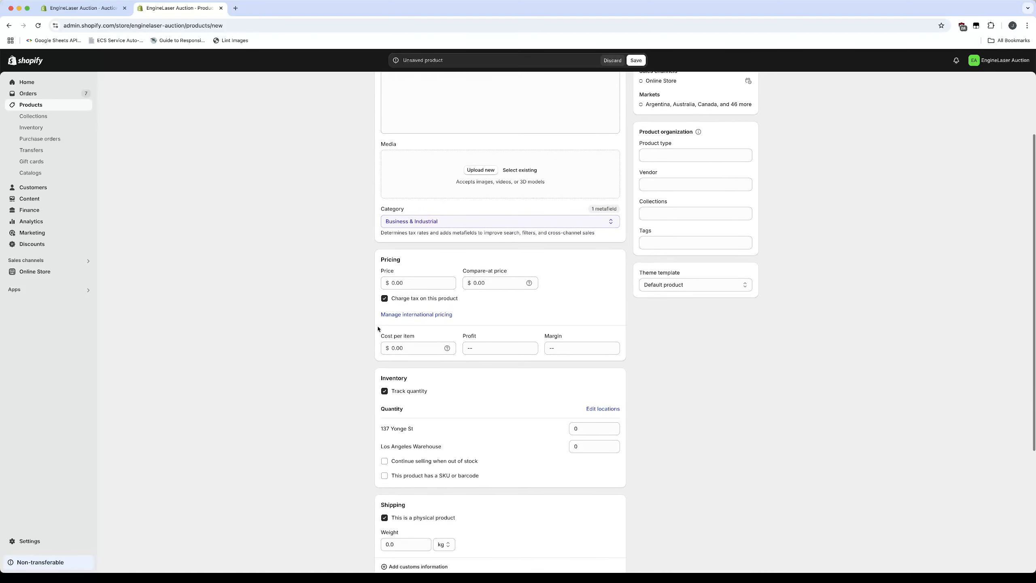
left_click(394, 284)
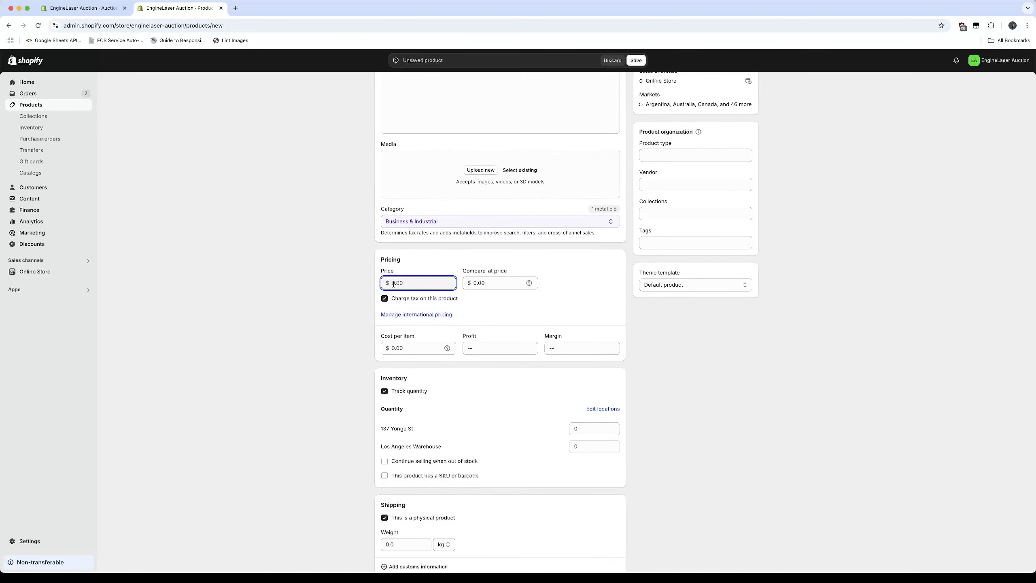
type("5")
left_click(384, 392)
scroll(338, 454, "down", 4)
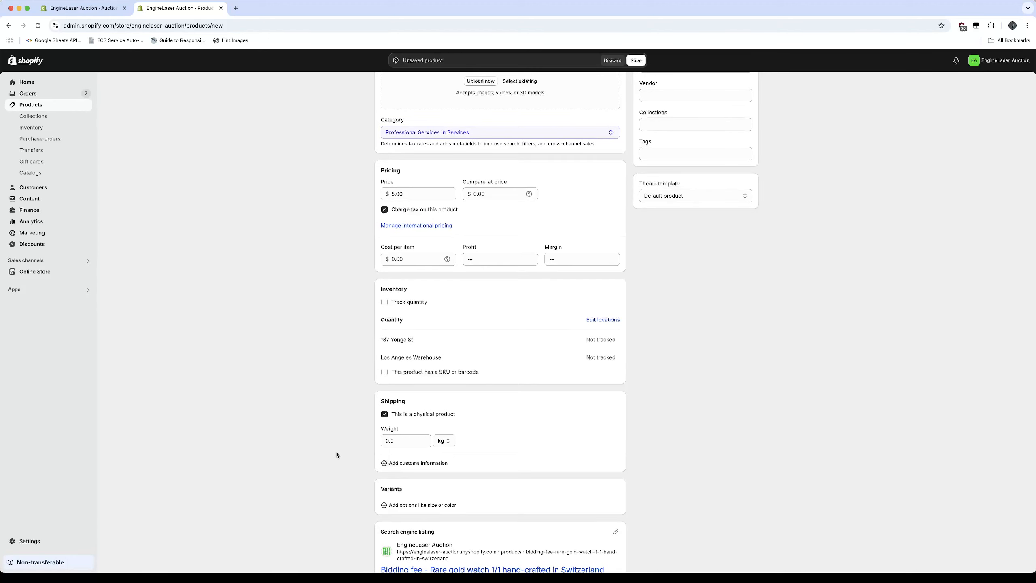
left_click(383, 415)
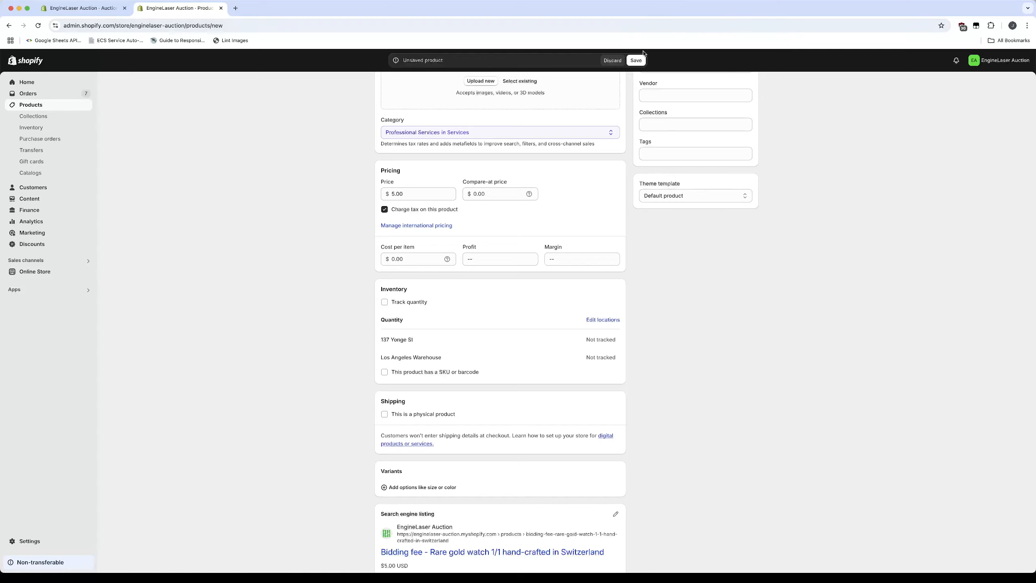
left_click(636, 60)
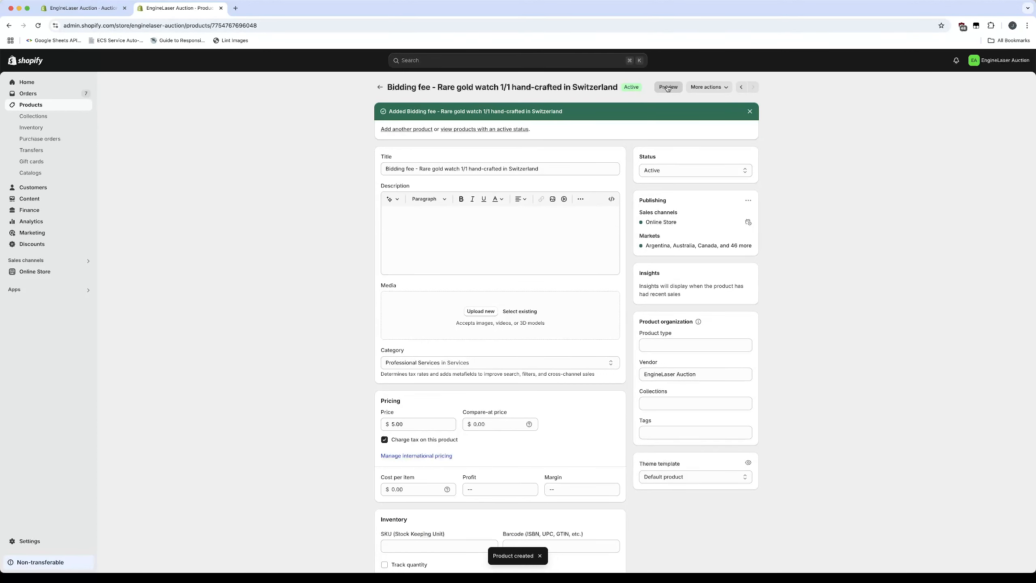
Preview the saved bidding fee product on the storefront, close the preview and return to the auction being edited
left_click(667, 87)
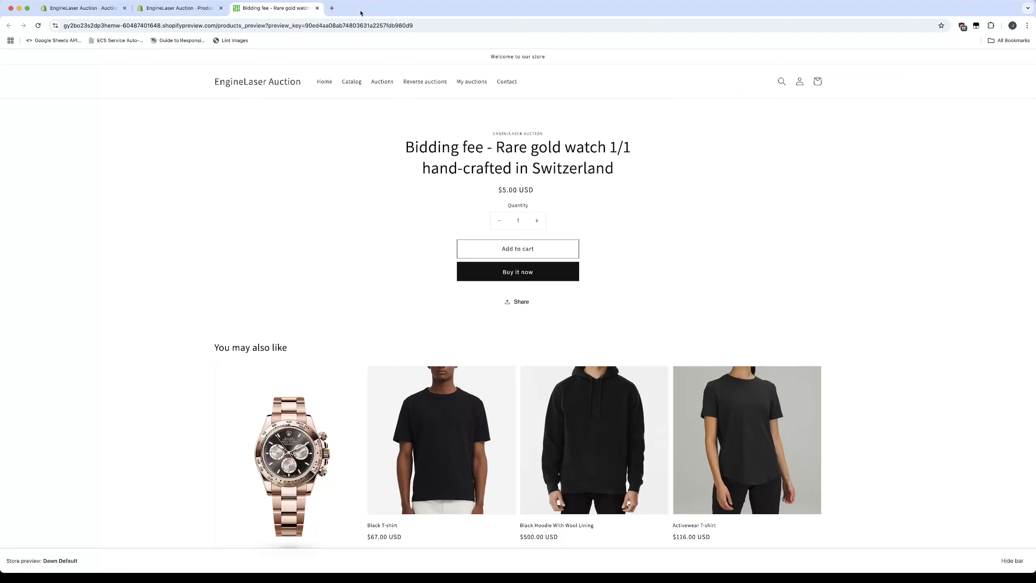
left_click(318, 8)
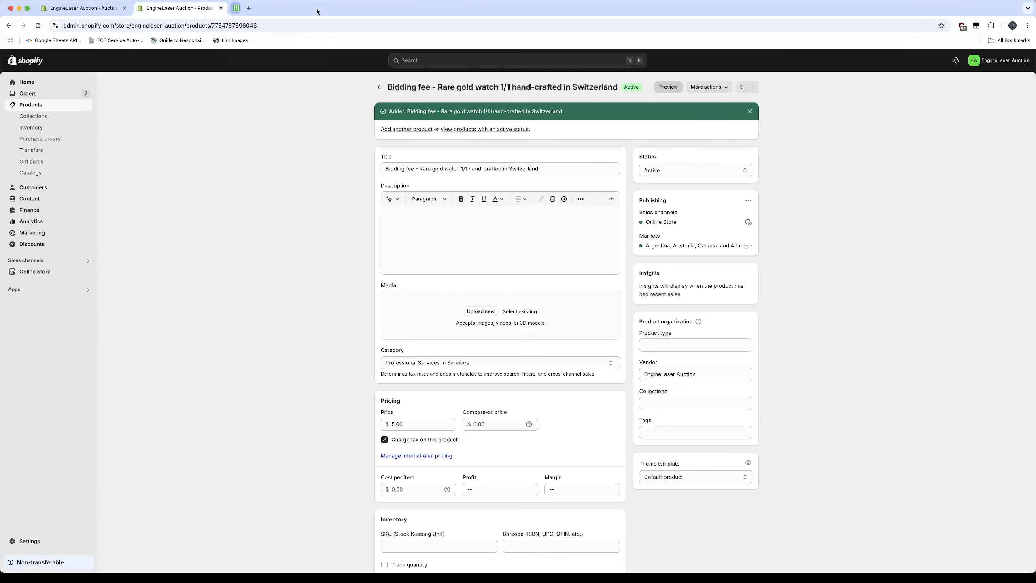
left_click(92, 9)
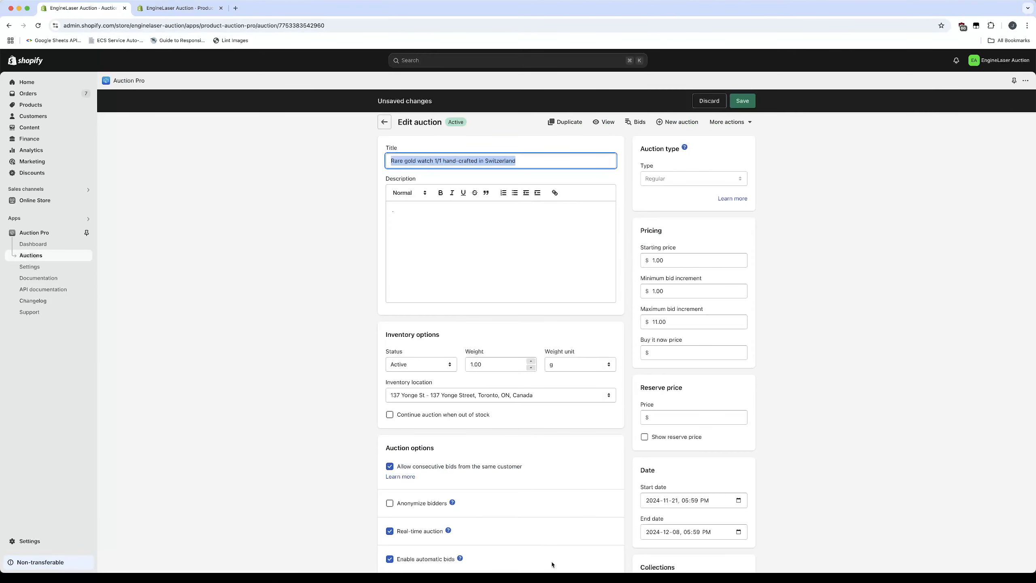
Assign "Bidding fee - Rare gold watch 1/1 hand-crafted in Switzerland" as the auction's bidding fee product and save the auction
scroll(334, 465, "down", 10)
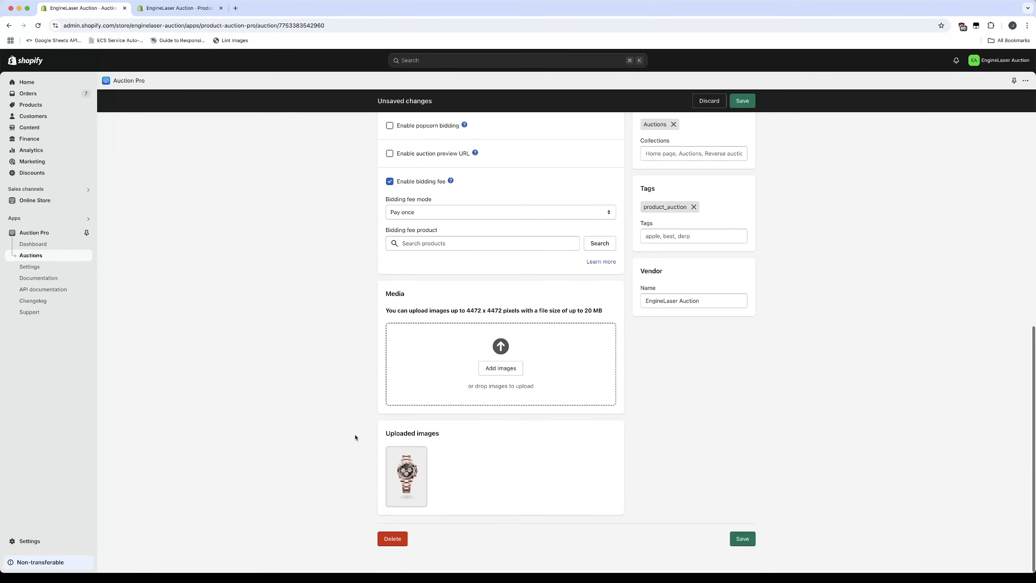
scroll(354, 435, "up", 3)
left_click(460, 353)
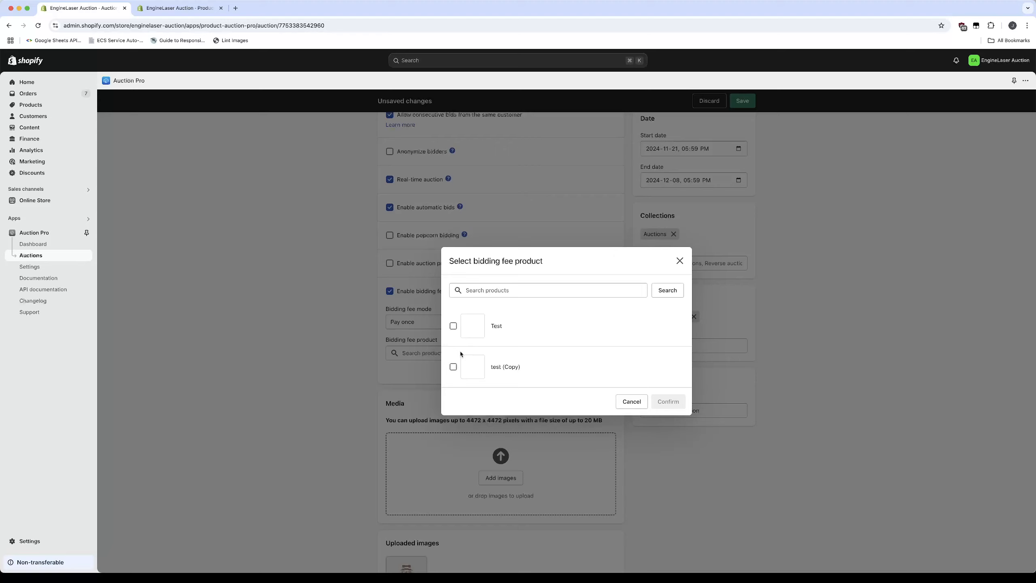
left_click(631, 402)
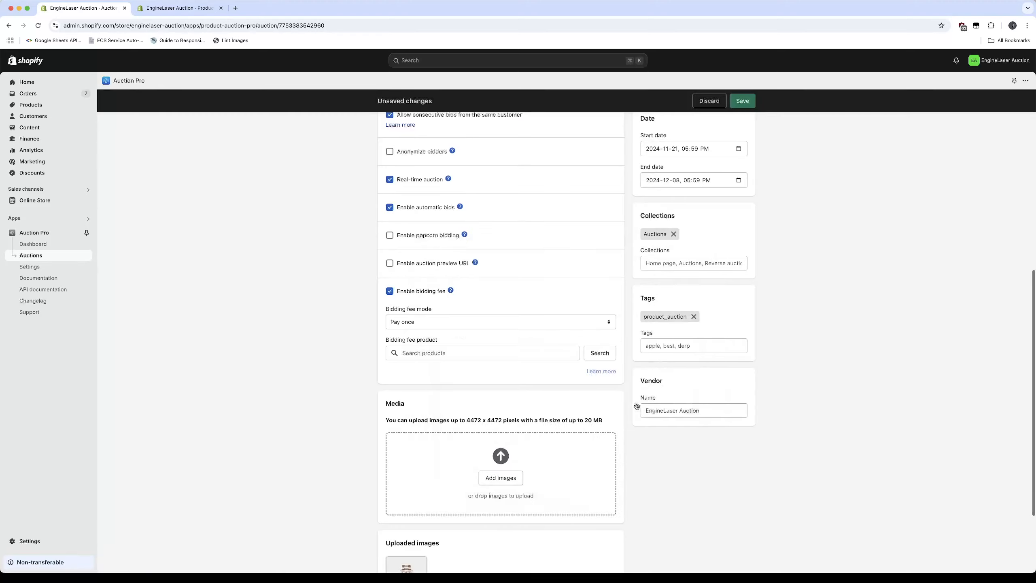
left_click(566, 354)
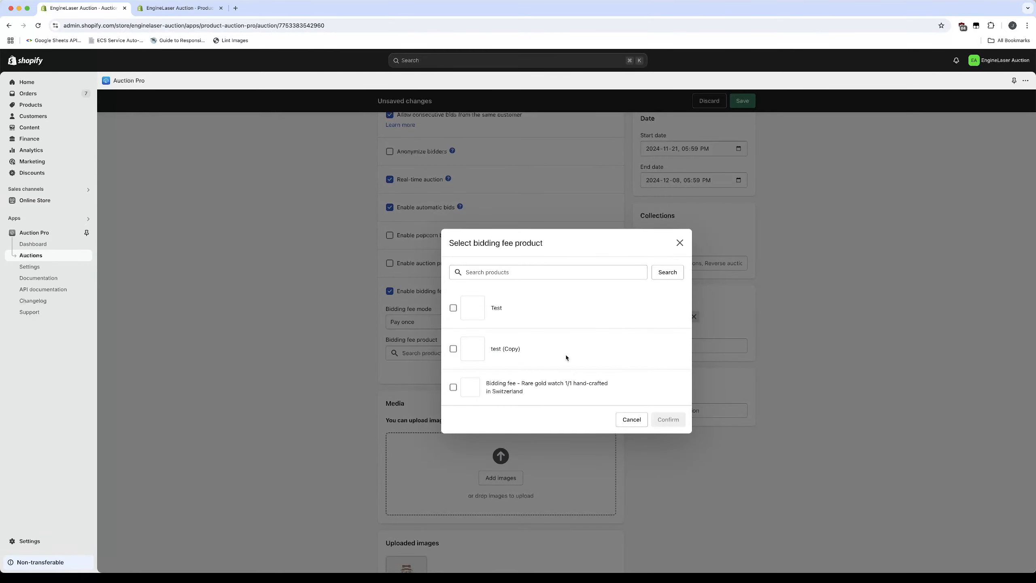
left_click(454, 388)
left_click(668, 420)
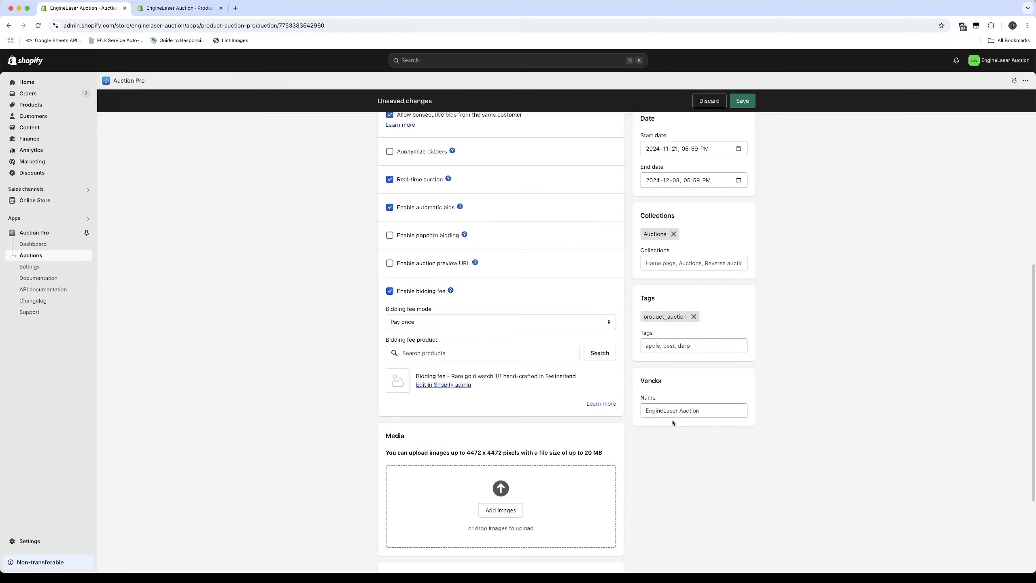
left_click(744, 106)
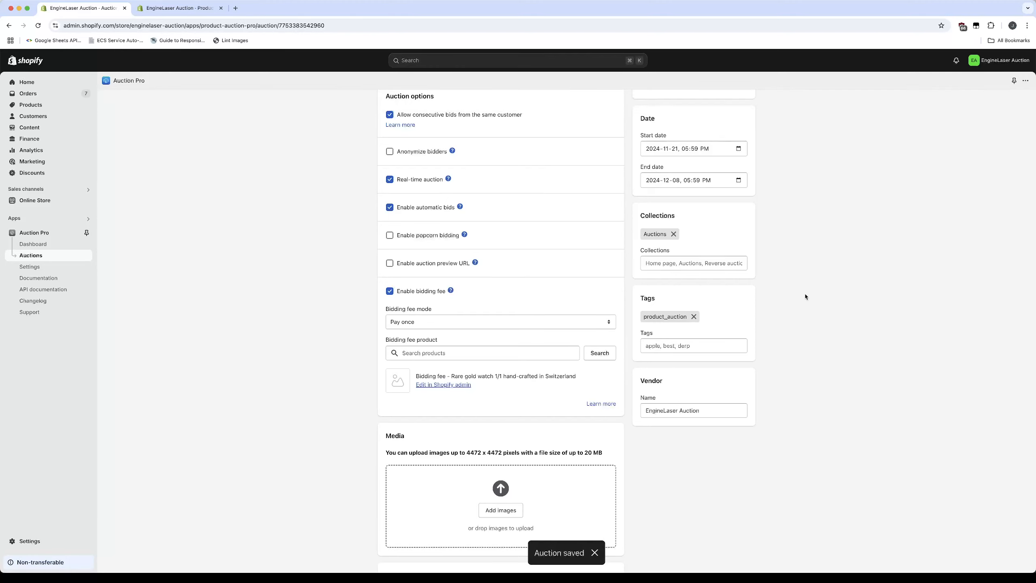
View the auction's storefront page, reload it and attempt a bid to check the bidding fee requirement
scroll(805, 297, "up", 5)
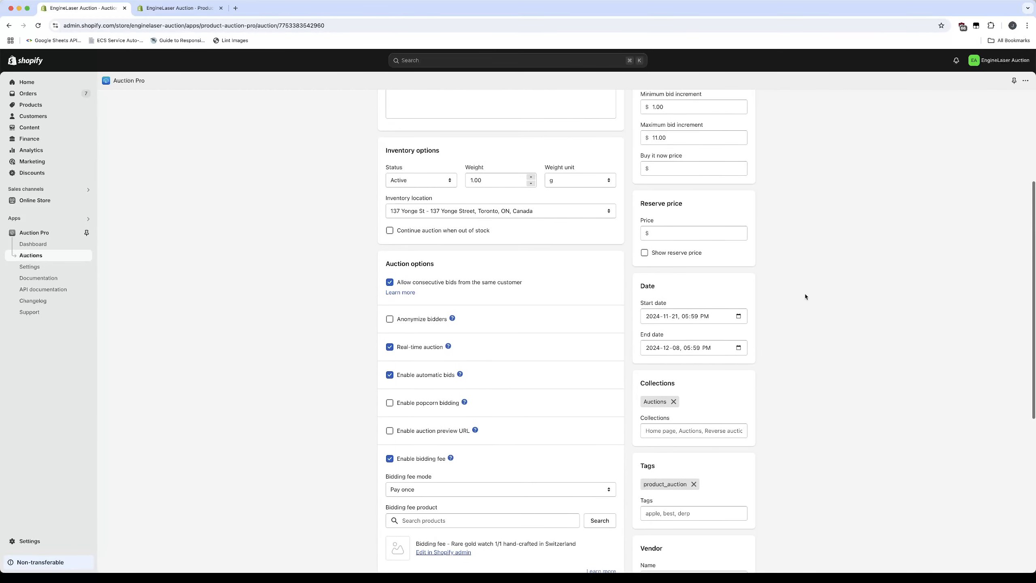
scroll(805, 296, "up", 5)
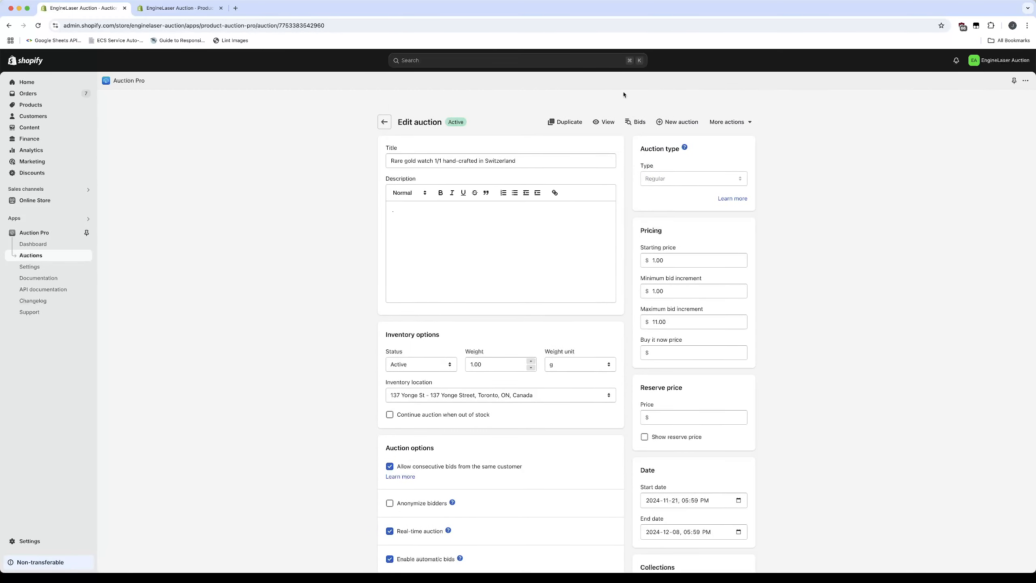
left_click(603, 128)
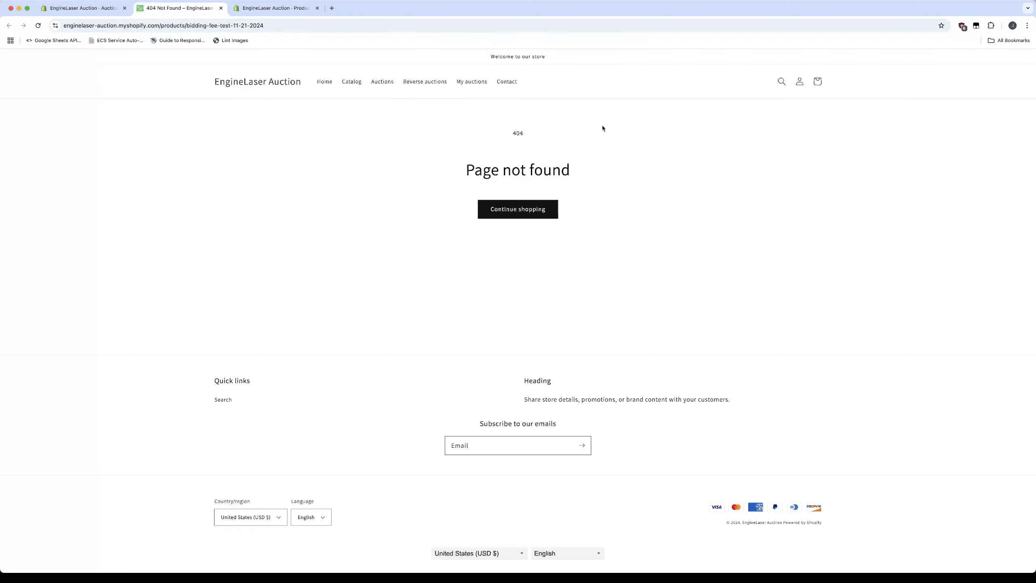
key("super+r")
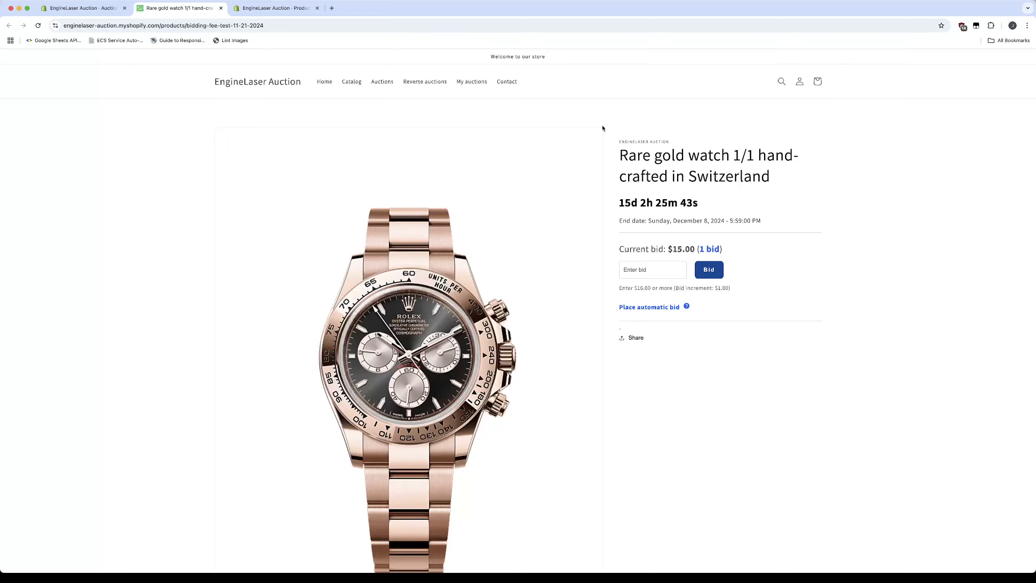
left_click(710, 270)
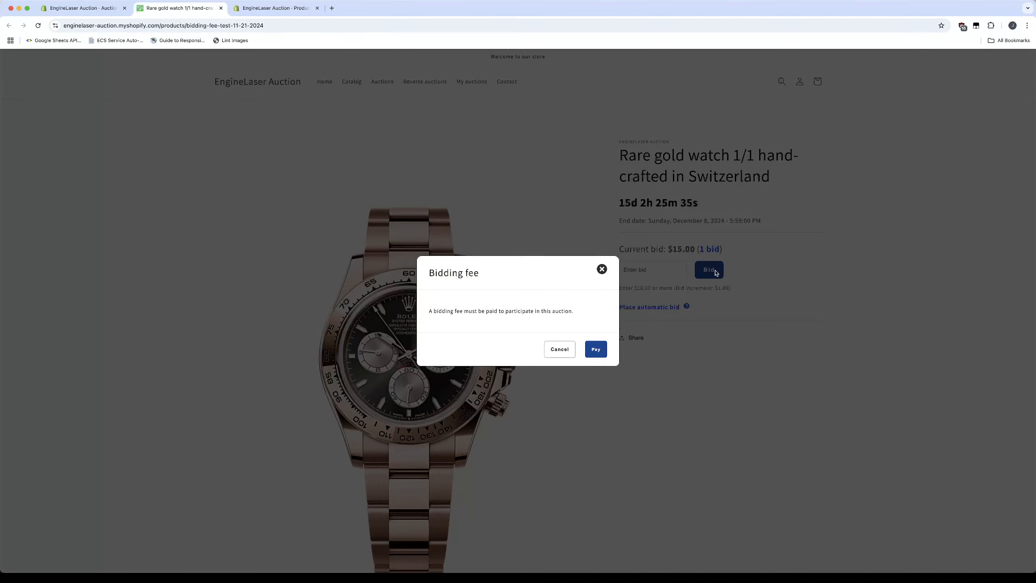
Dismiss the bidding fee notice, check whether automatic bidding also requires the fee, and cancel its notice
left_click(602, 269)
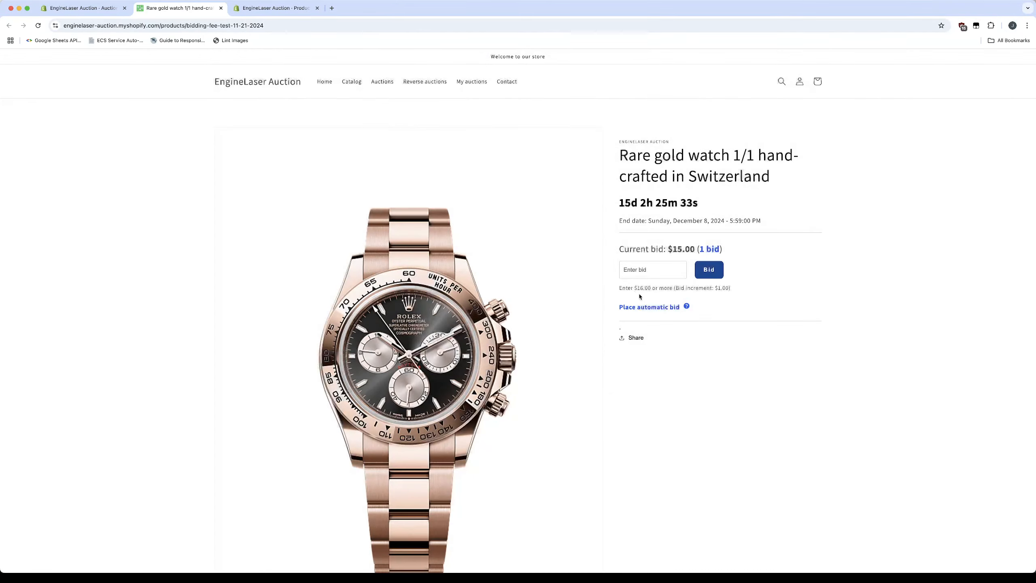
left_click(646, 306)
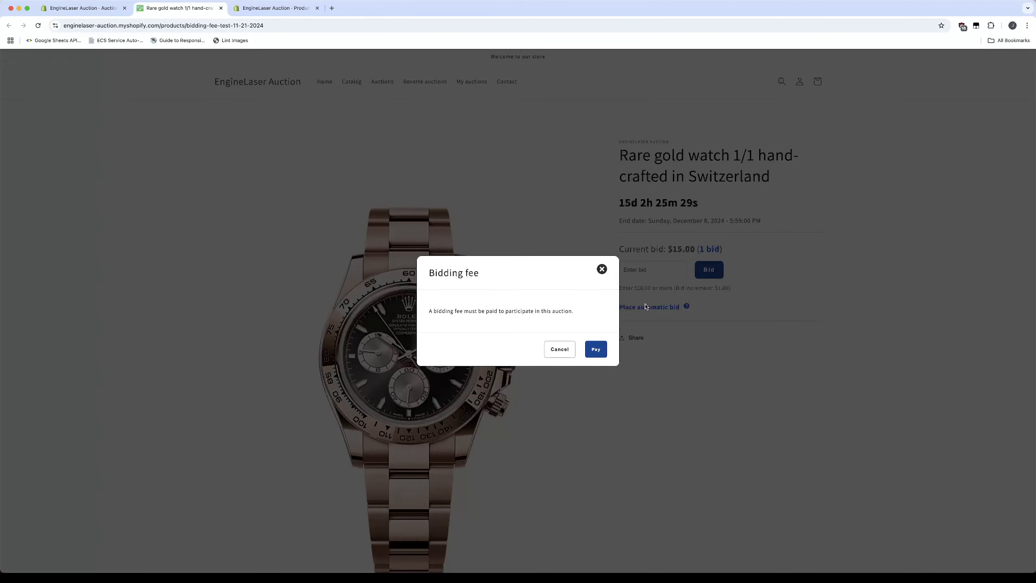
left_click(564, 349)
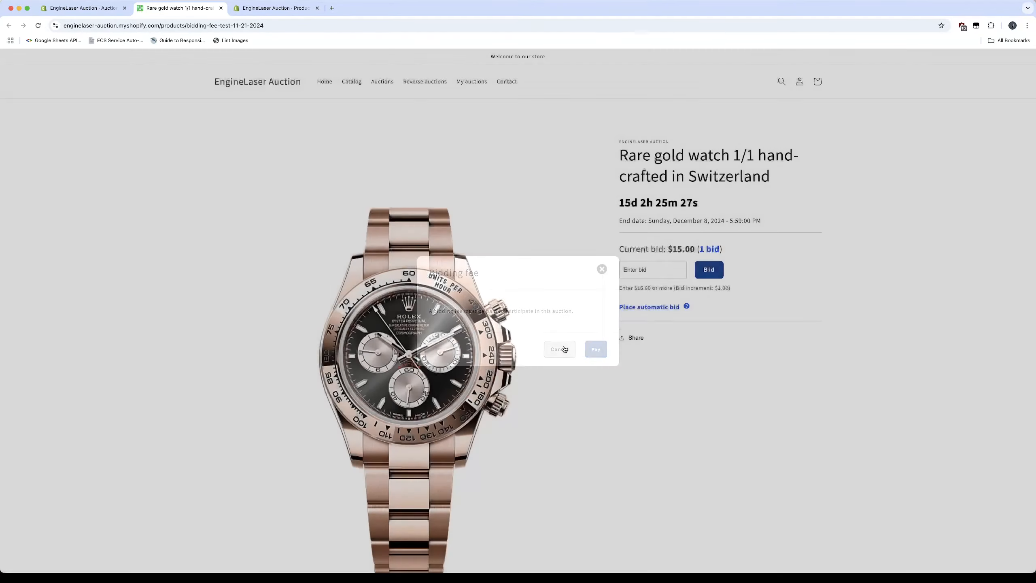
Attempt a bid on the watch, choose to pay the bidding fee, and proceed to checkout for one fee product
left_click(713, 270)
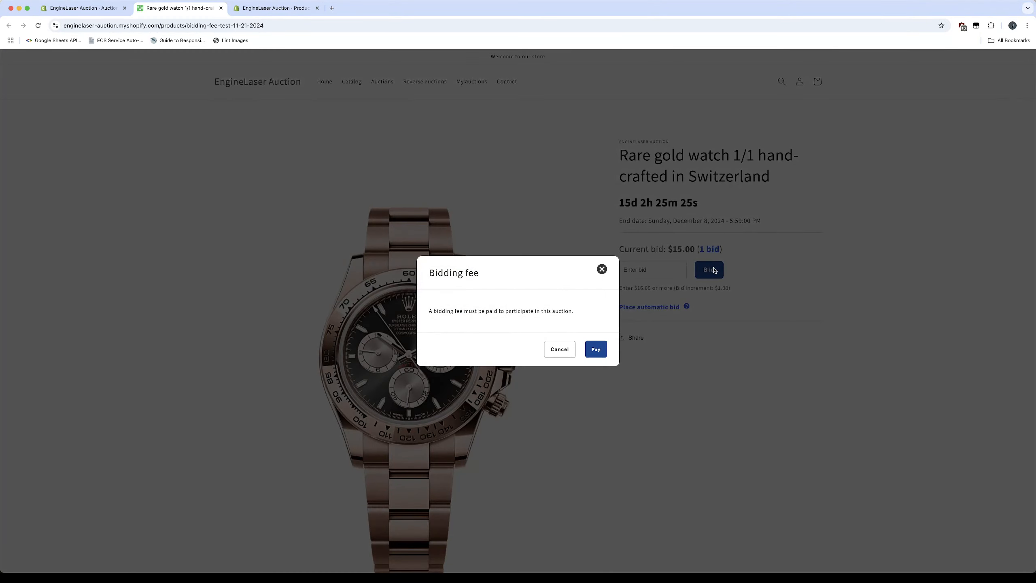
left_click(596, 350)
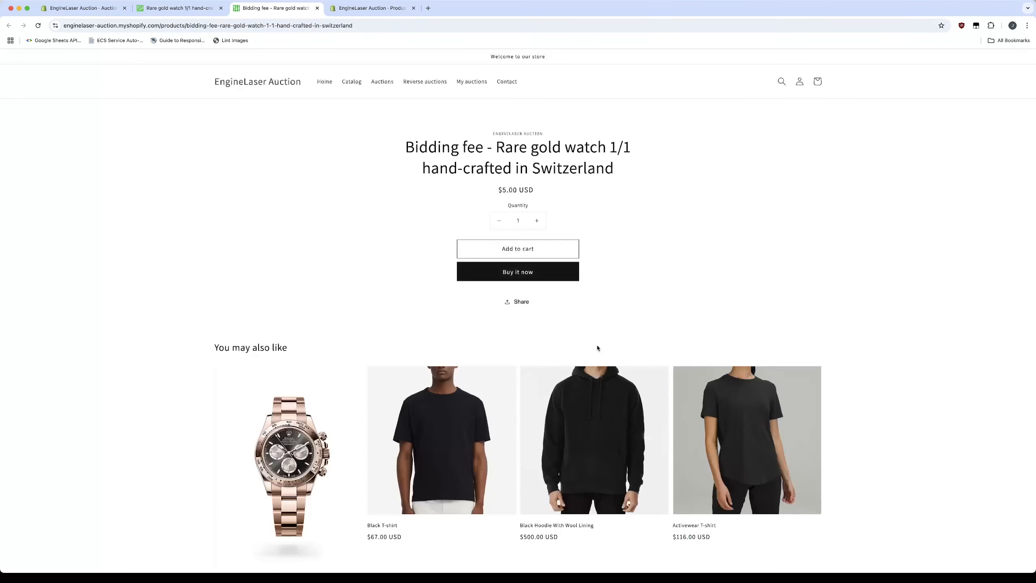
left_click(518, 272)
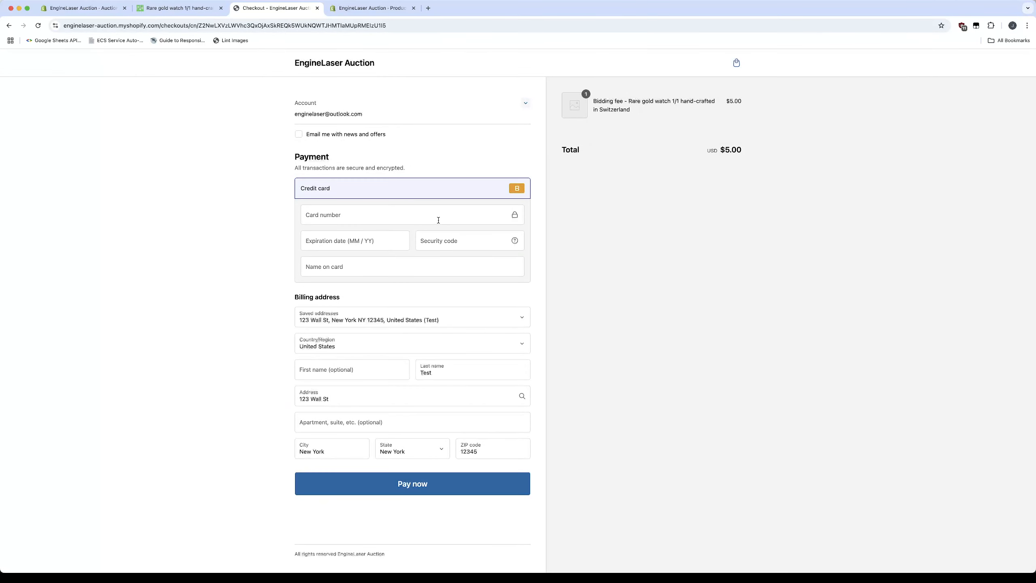
Enter the test card's number, expiration date and security code with "Bogus Gateway" as the name on card, and pay the $5.00 bidding fee
left_click(435, 216)
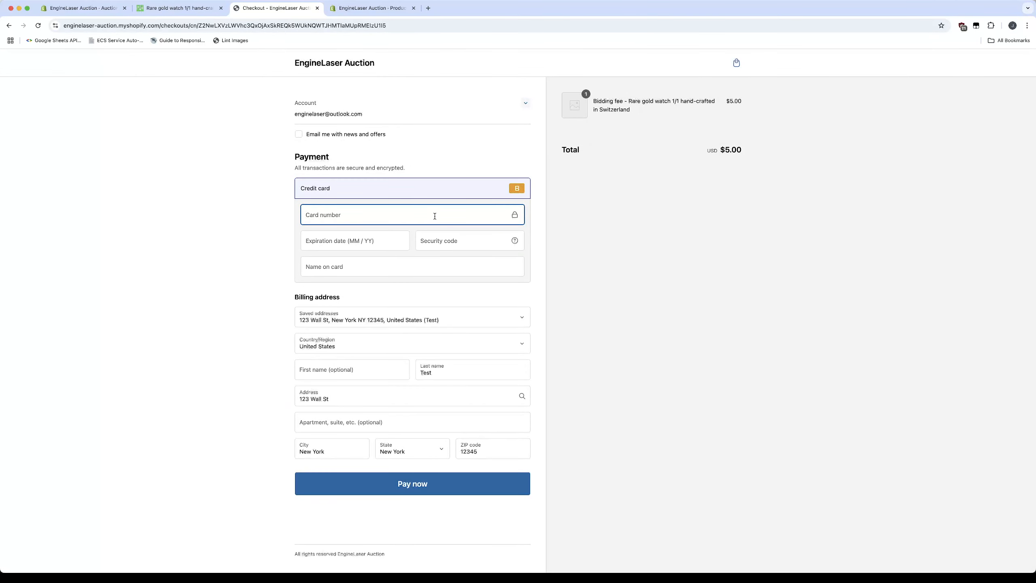
type("1")
left_click(373, 237)
type("0")
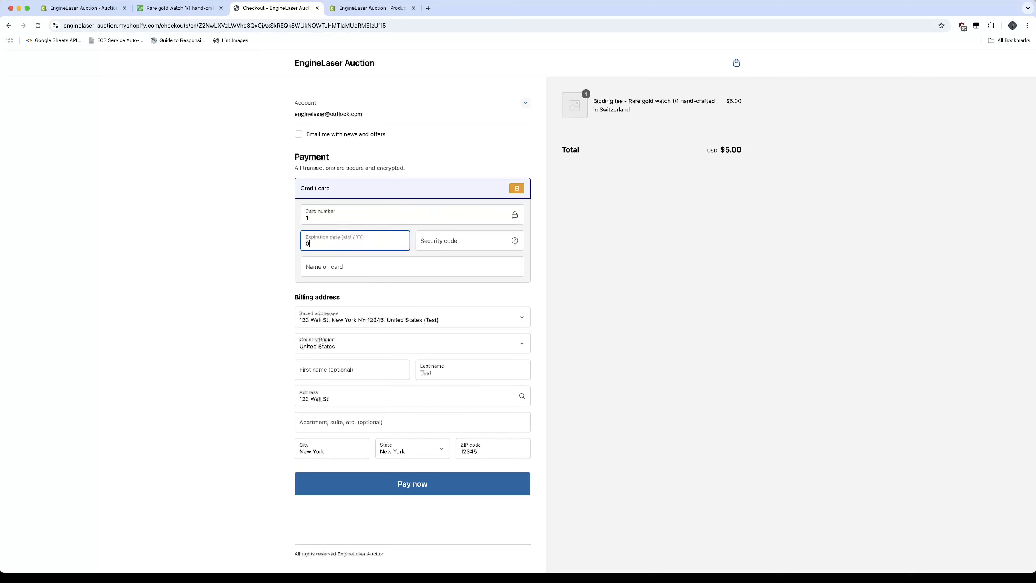
type("329")
type("111")
left_click(339, 266)
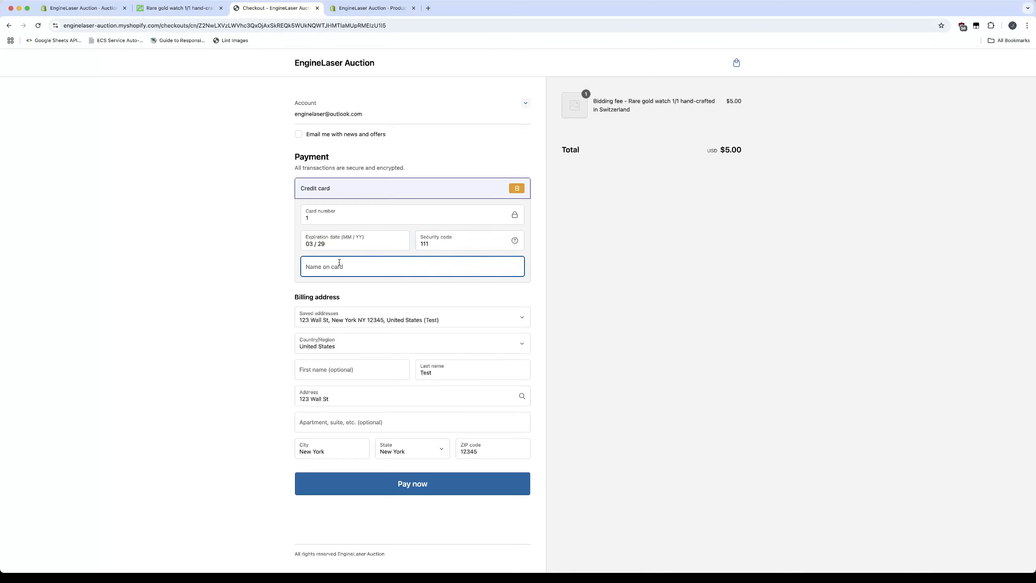
type("Bogus Gateway")
left_click(395, 485)
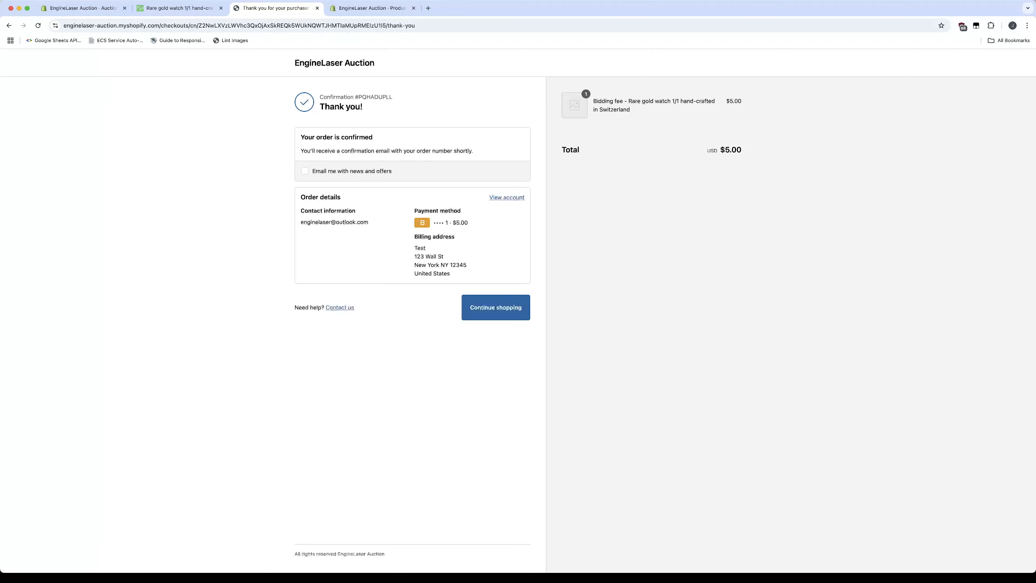
Return to the auction page, close the old fee notice, and check that bidding and automatic bidding are accessible, cancelling the automatic bid
left_click(181, 9)
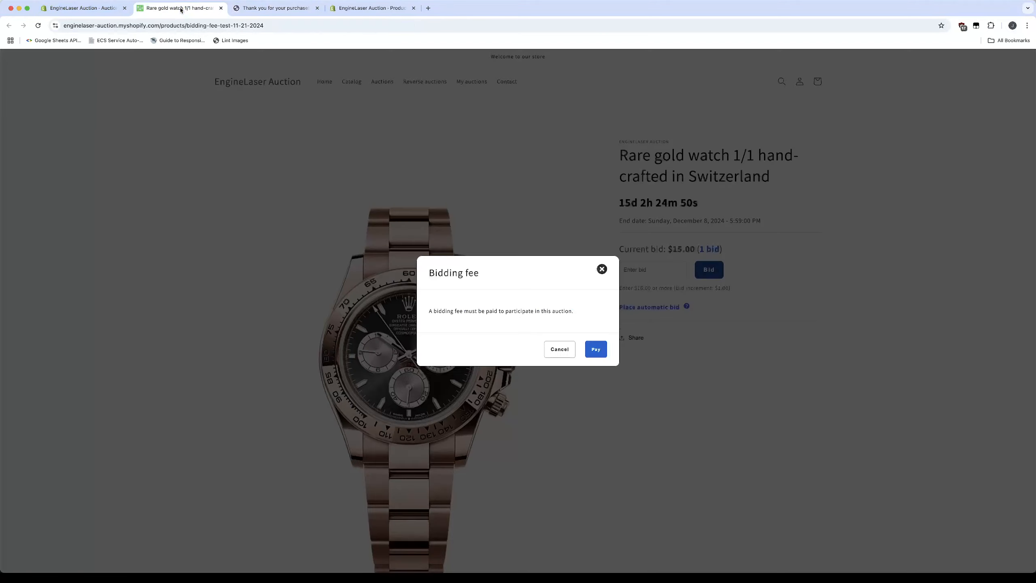
left_click(602, 269)
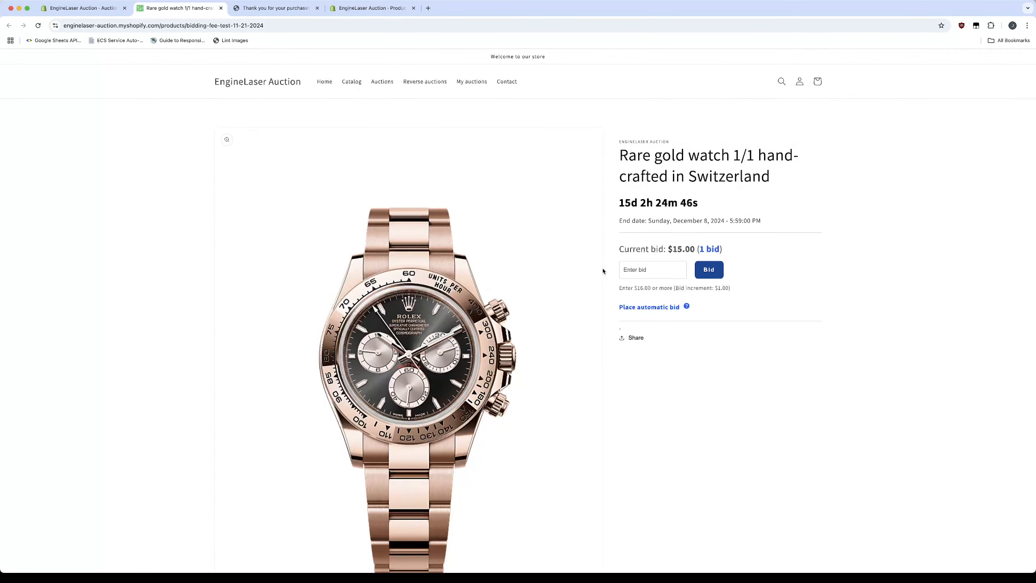
left_click(719, 273)
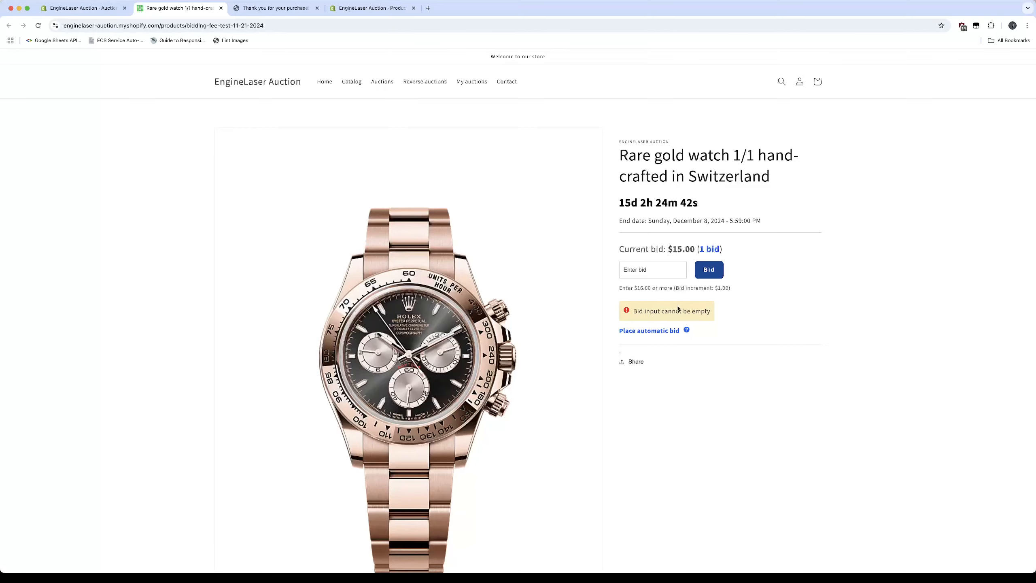
left_click(659, 332)
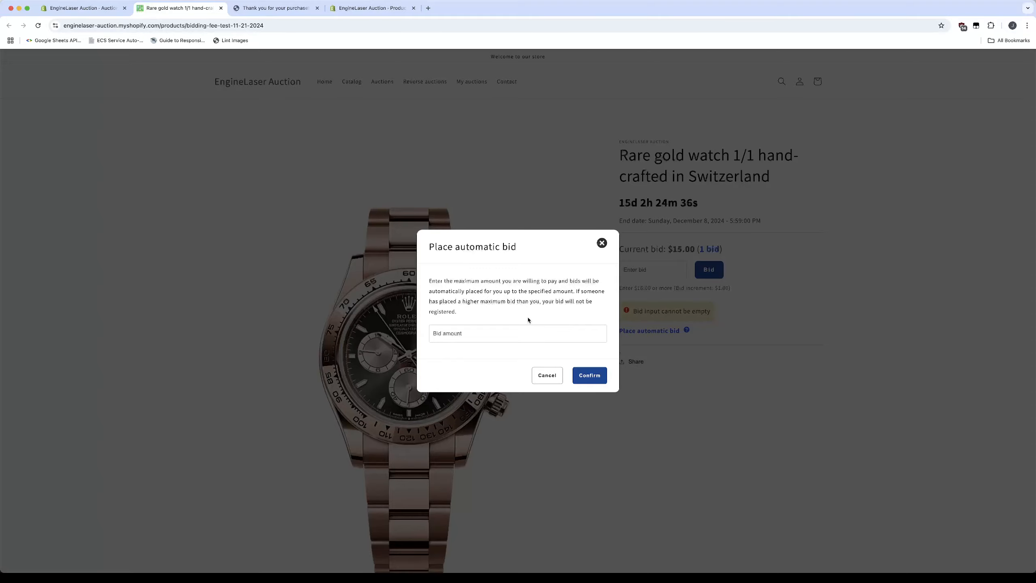
left_click(547, 375)
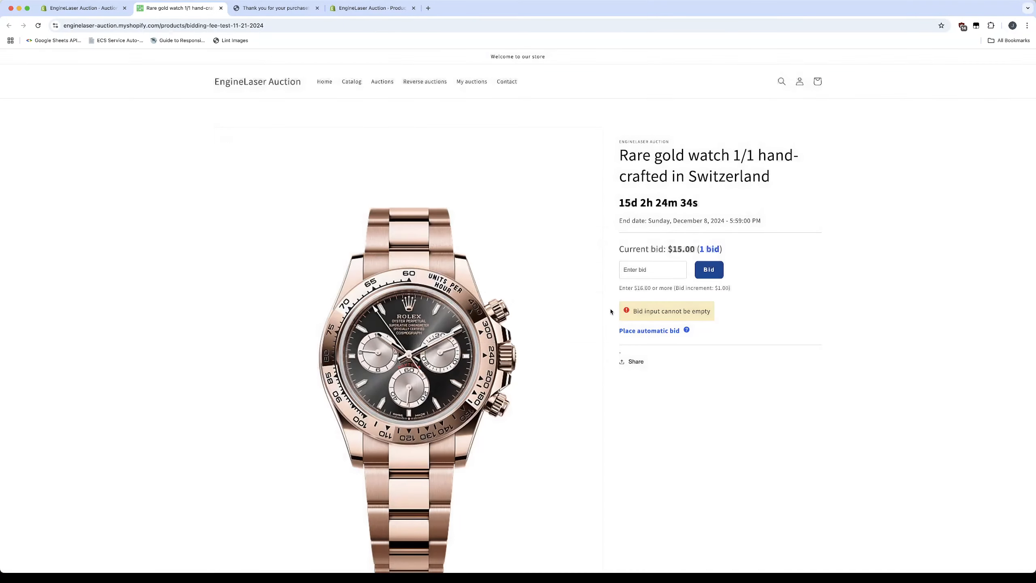
Place and confirm a $16 bid on the rare gold watch
left_click(640, 275)
type("16")
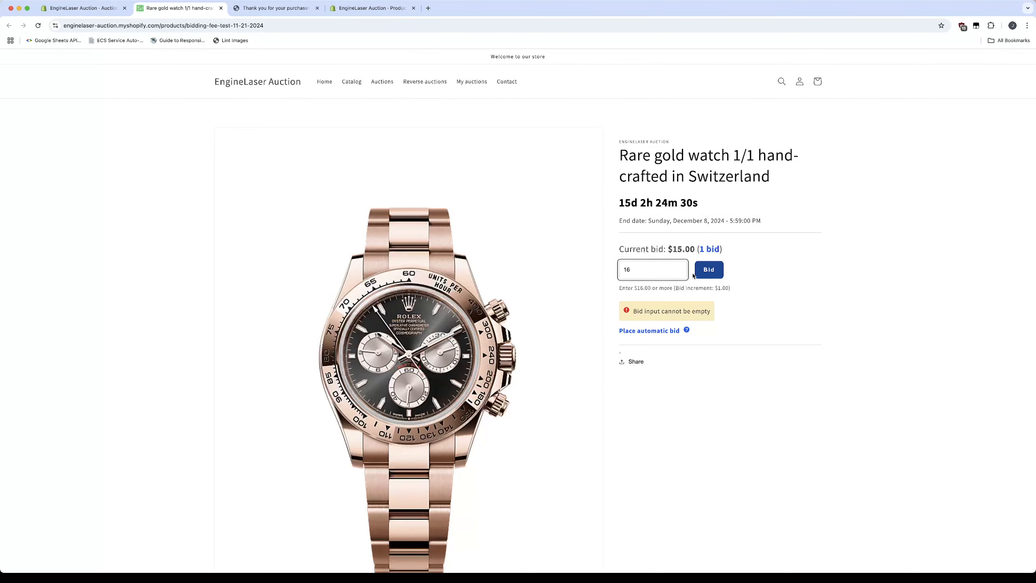
left_click(710, 273)
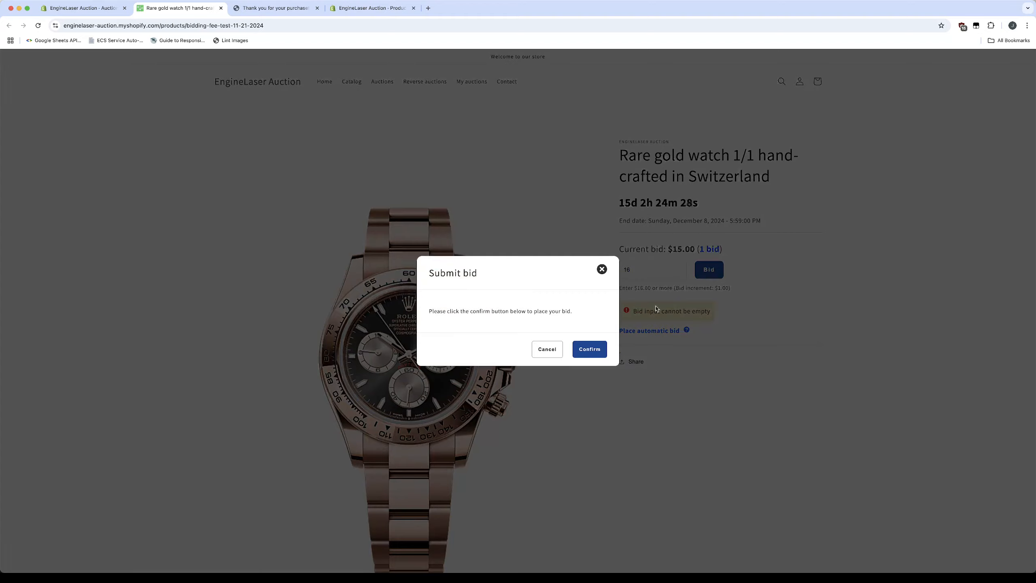
left_click(590, 349)
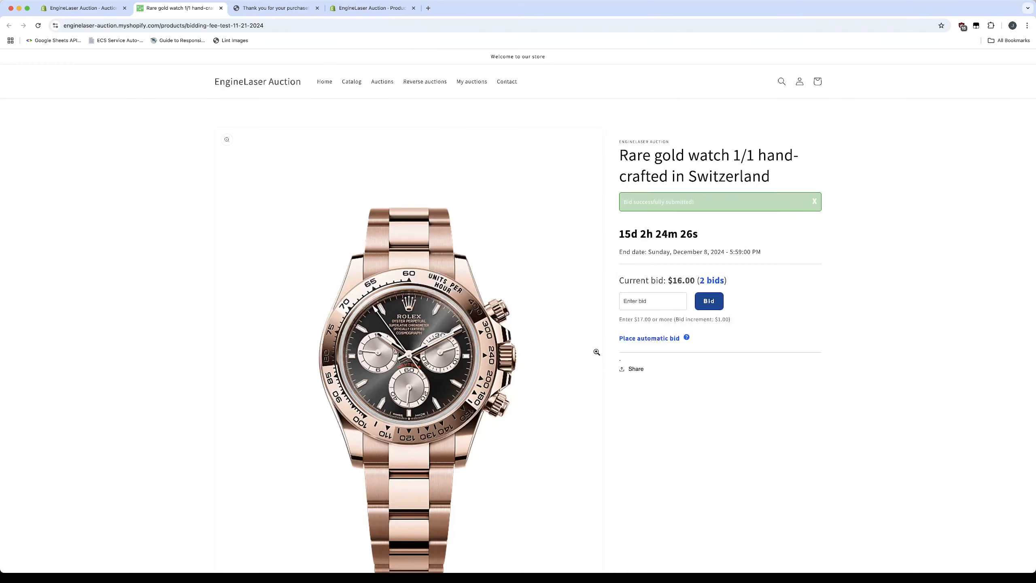
Check access to another regular bid and an automatic bid after the first paid bid, cancelling the automatic bid
left_click(710, 306)
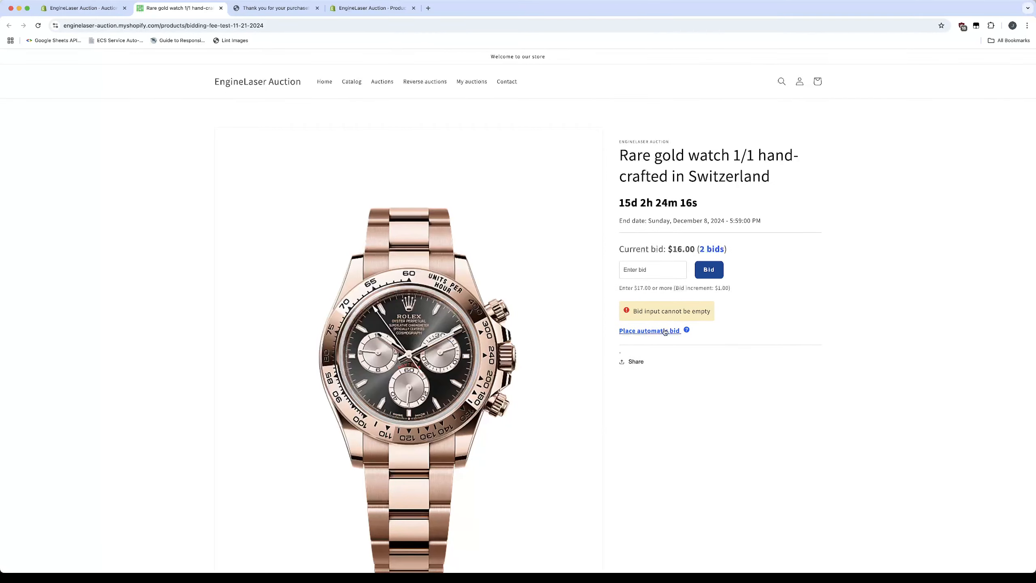
left_click(665, 331)
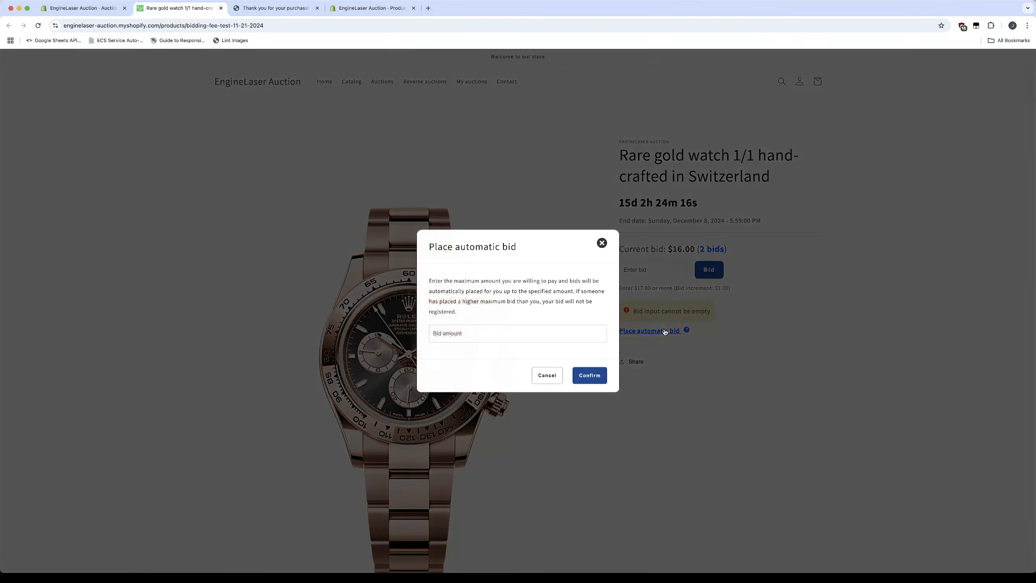
left_click(545, 374)
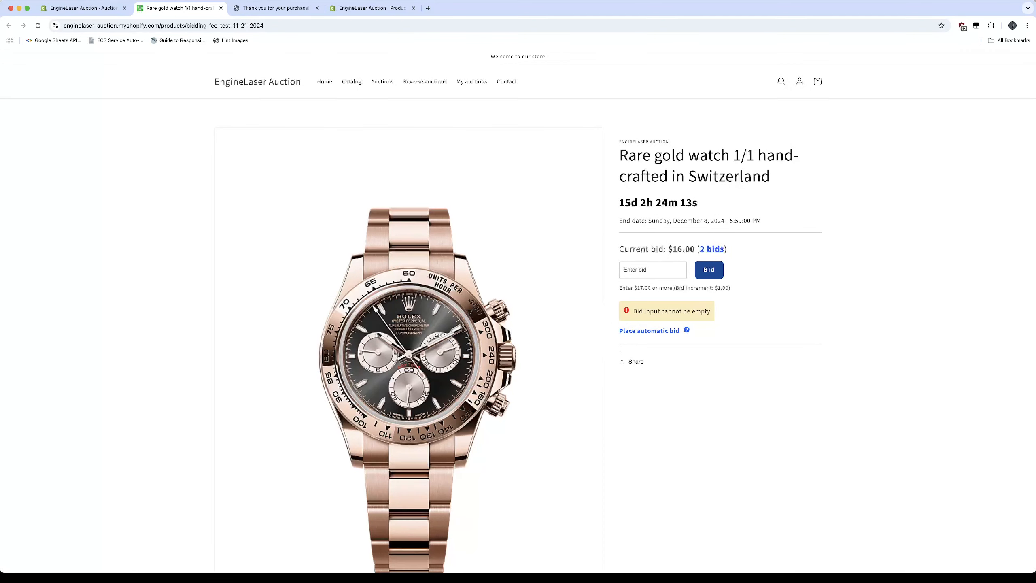
Review the auction's bidding fee mode and fee product in the auction editor, and return to the storefront auction page
left_click(84, 12)
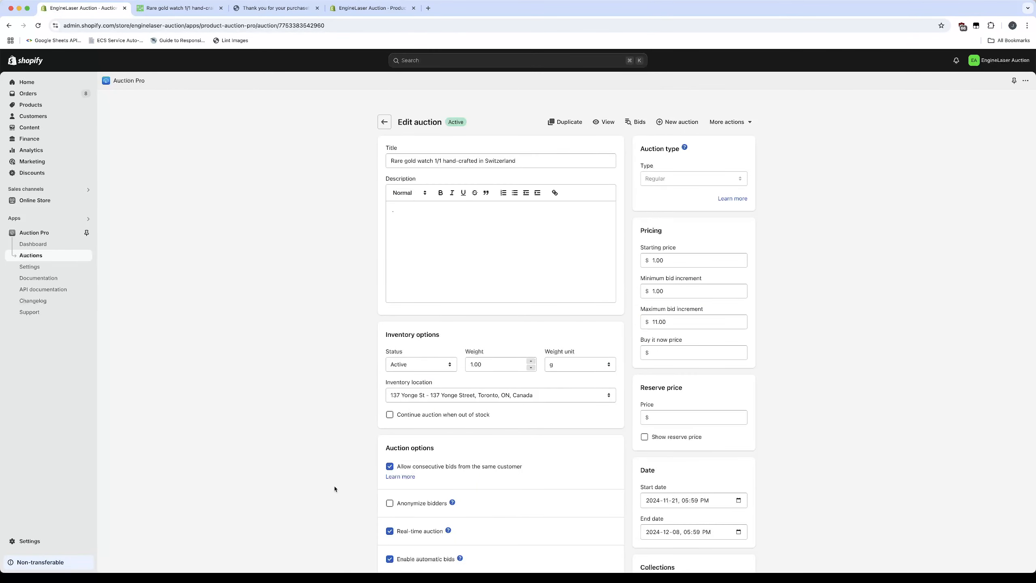
scroll(334, 488, "down", 10)
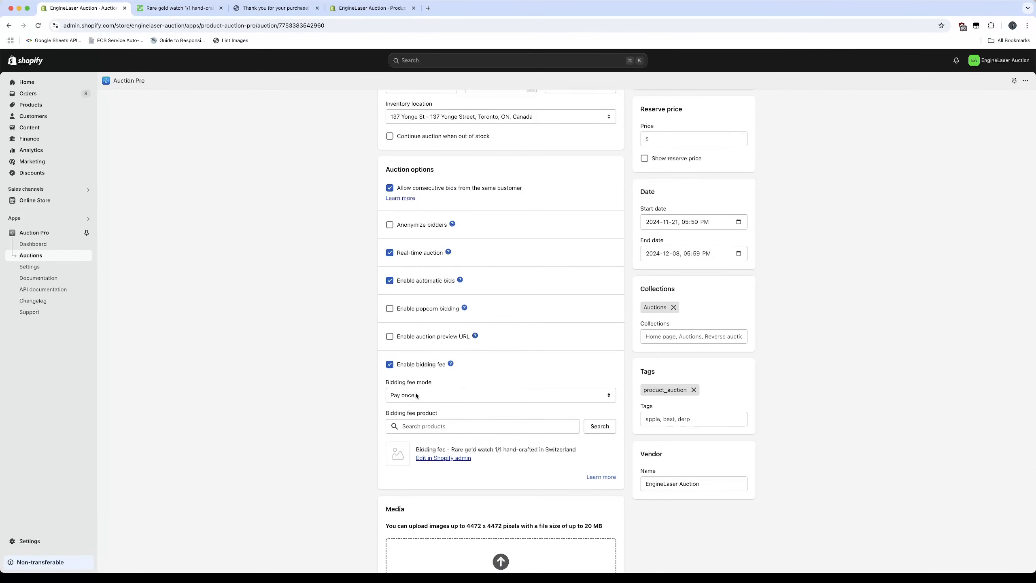
left_click(209, 9)
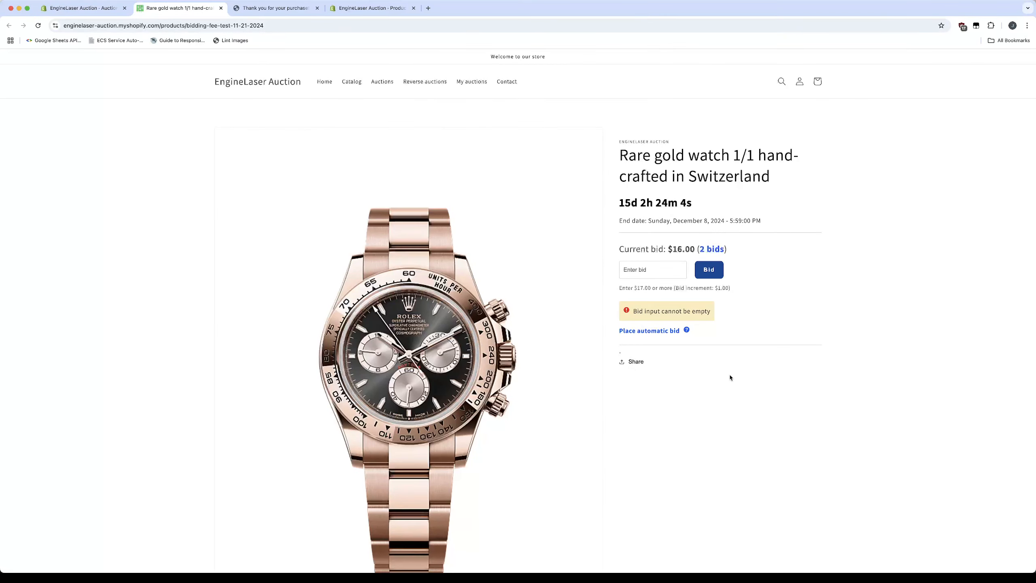